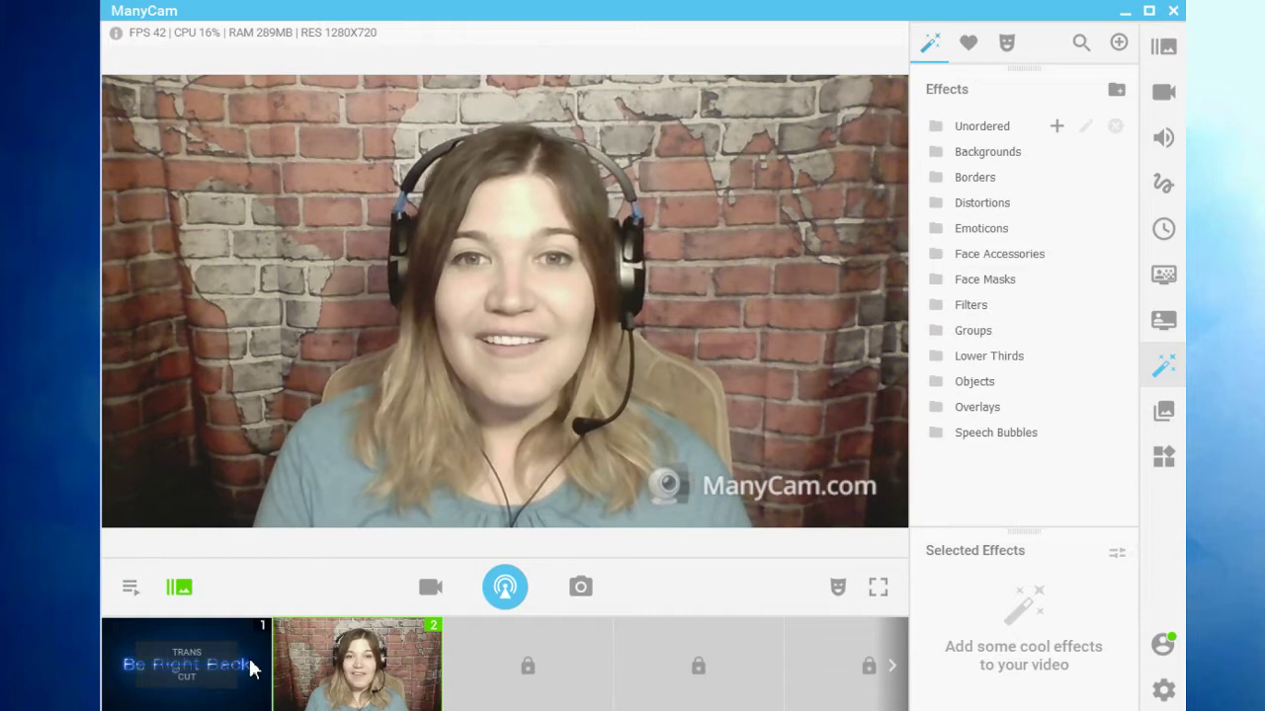
- Switch the live output between the Be Right Back scene and the webcam with fades and cuts
{"action": "mouse_move", "coordinate": [234, 628]}
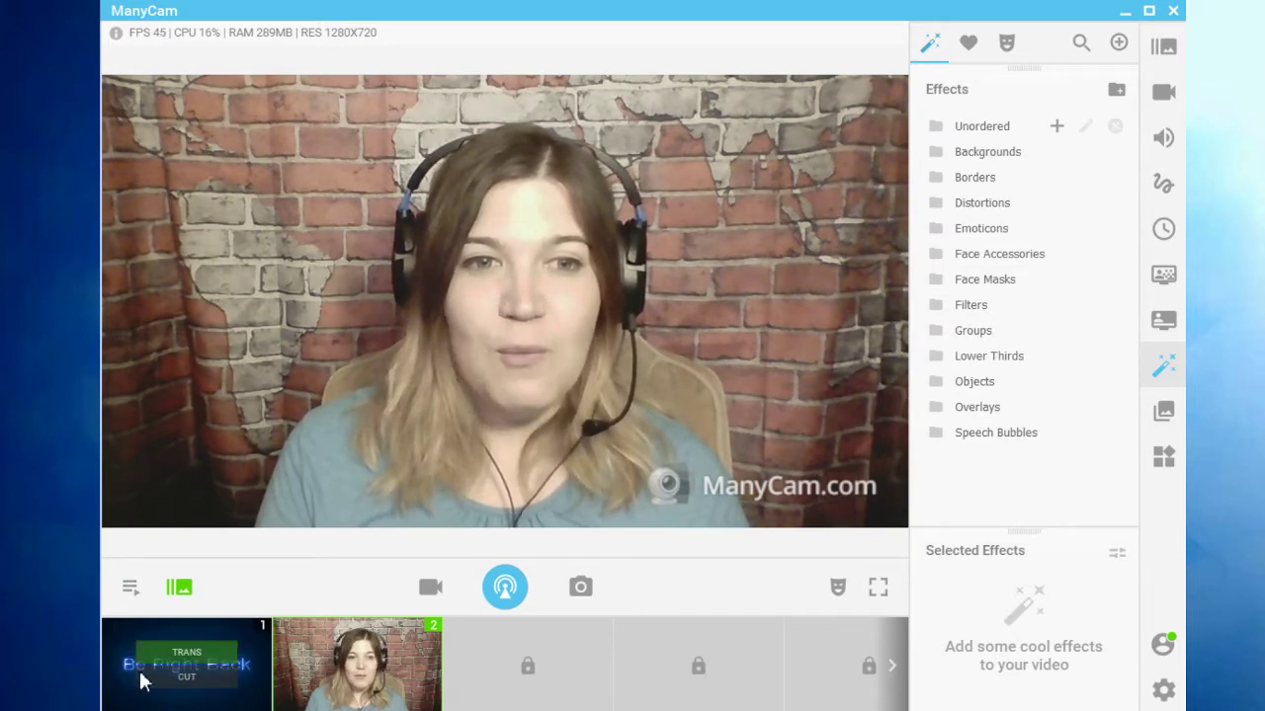
{"action": "left_click", "coordinate": [187, 652]}
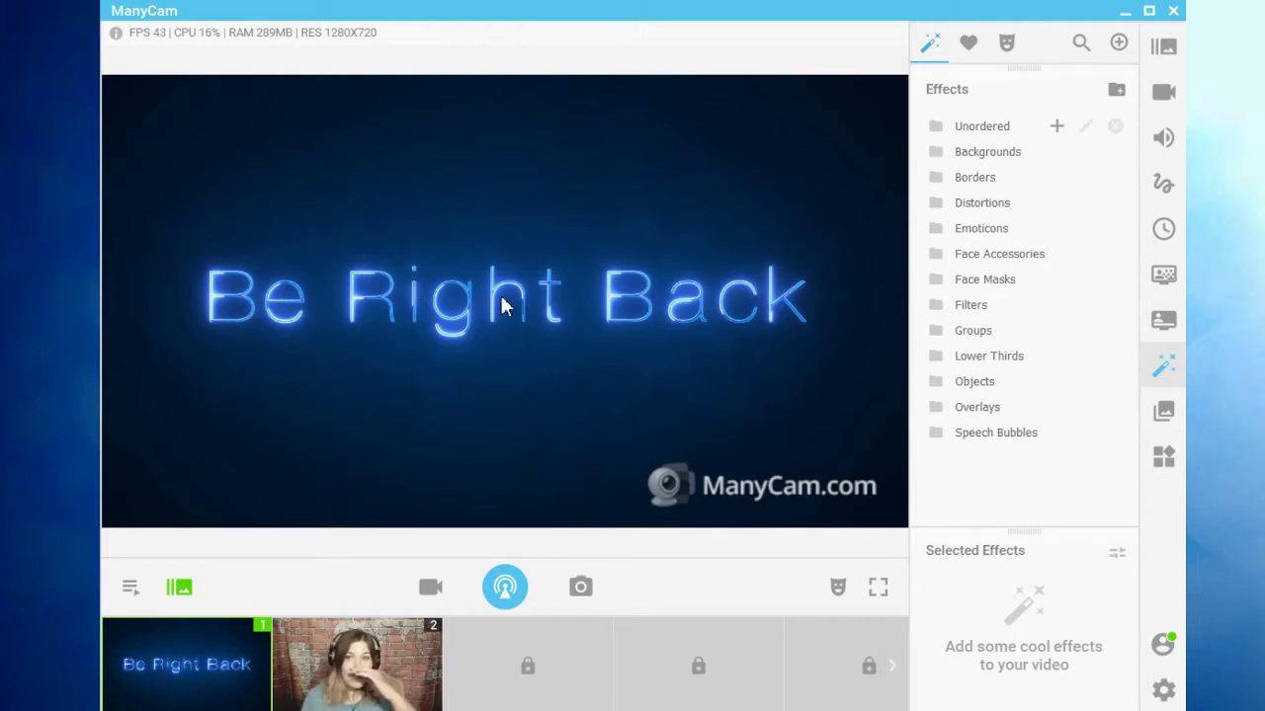
{"action": "mouse_move", "coordinate": [283, 670]}
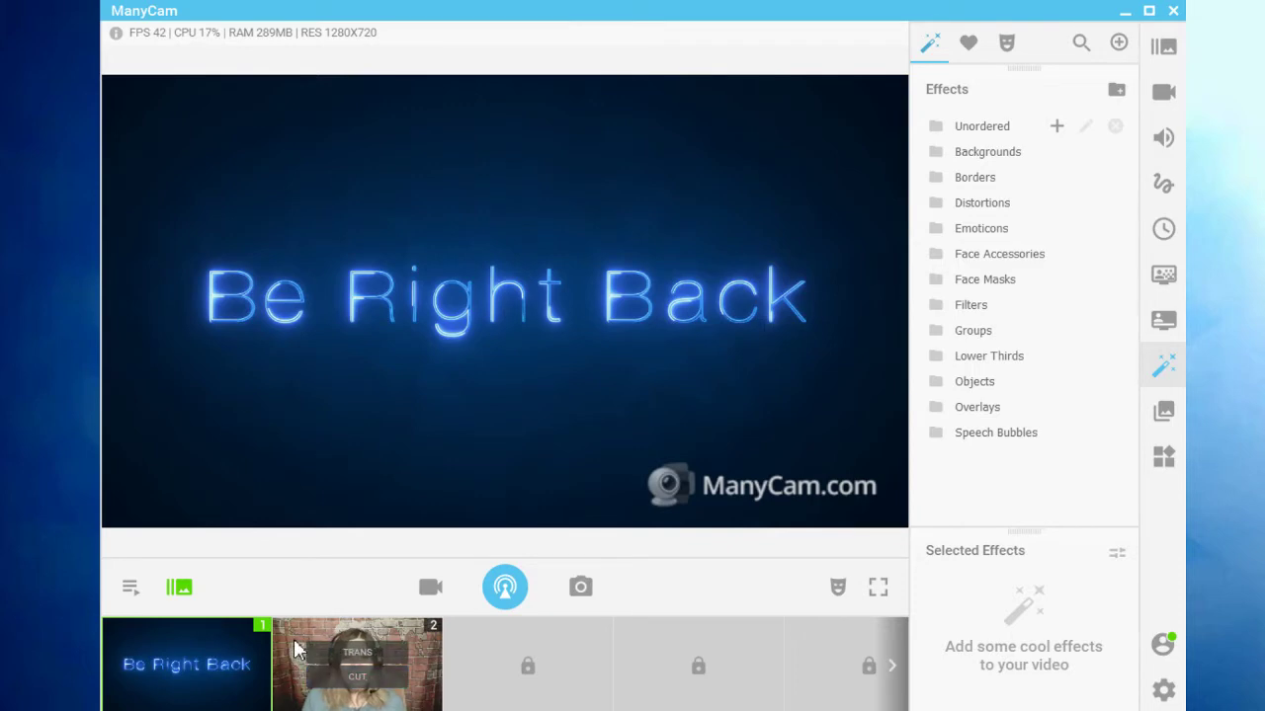
{"action": "left_click", "coordinate": [358, 653]}
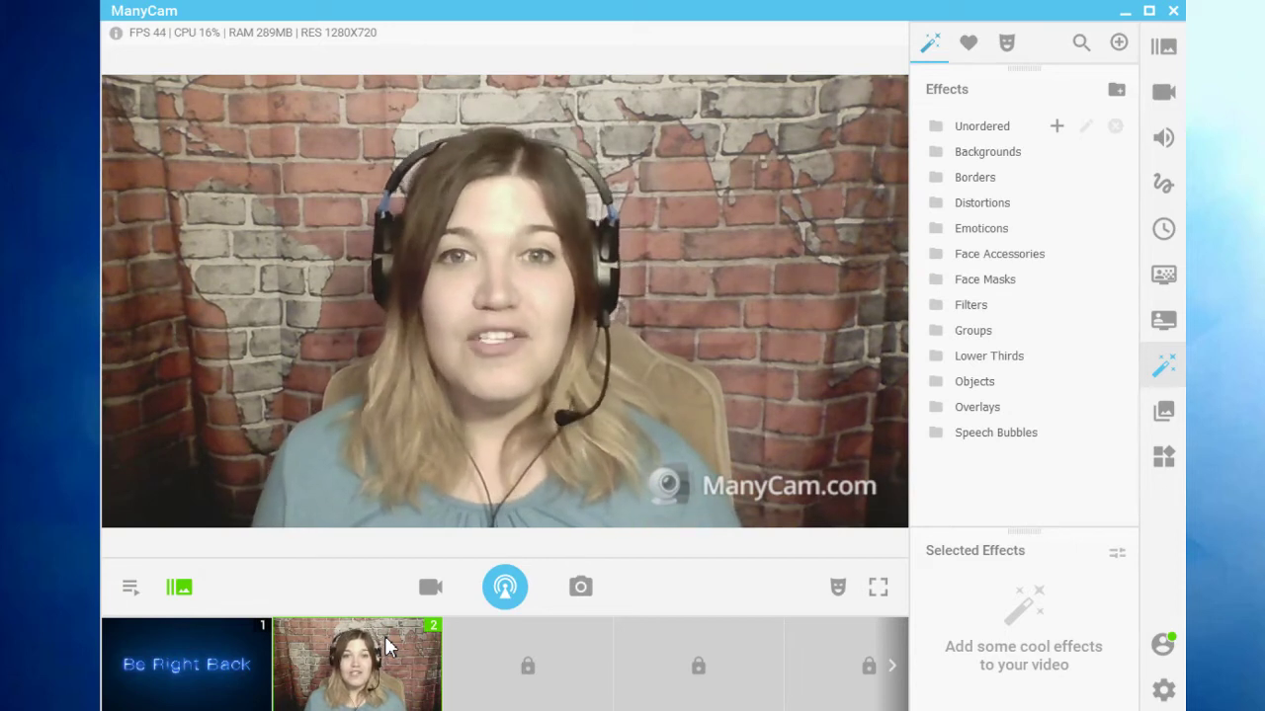
{"action": "mouse_move", "coordinate": [200, 687]}
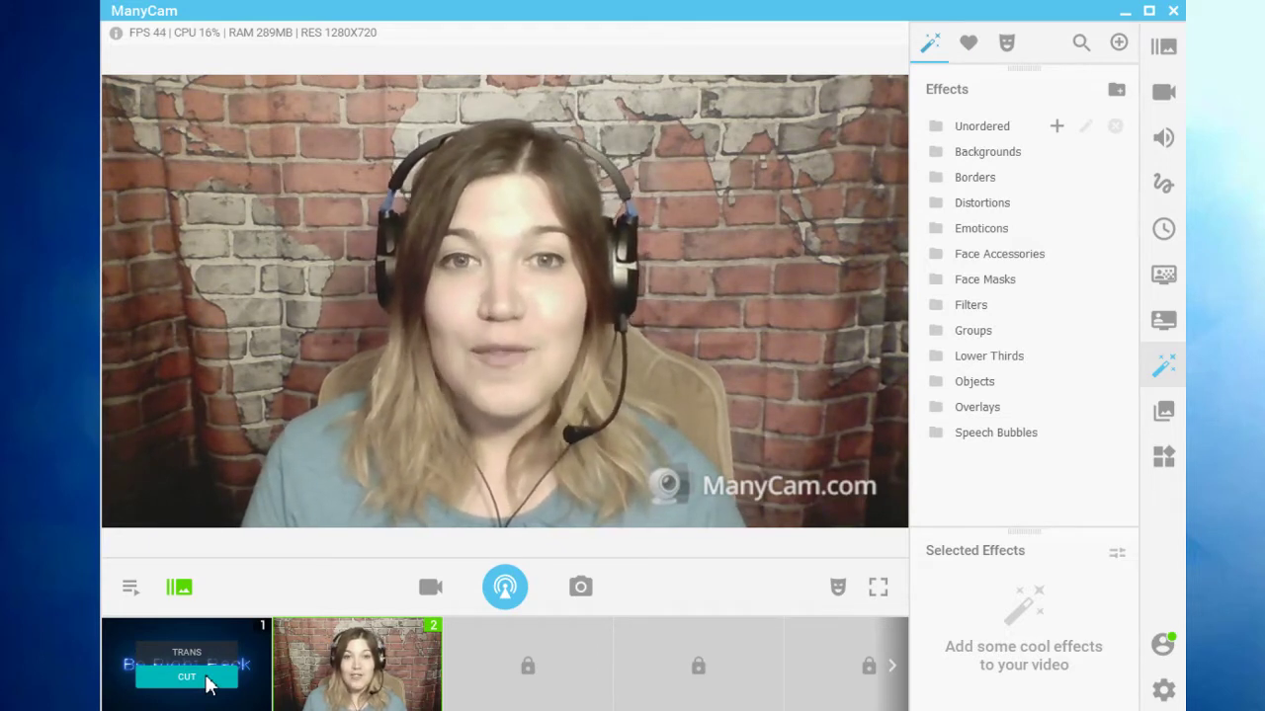
{"action": "left_click", "coordinate": [187, 677]}
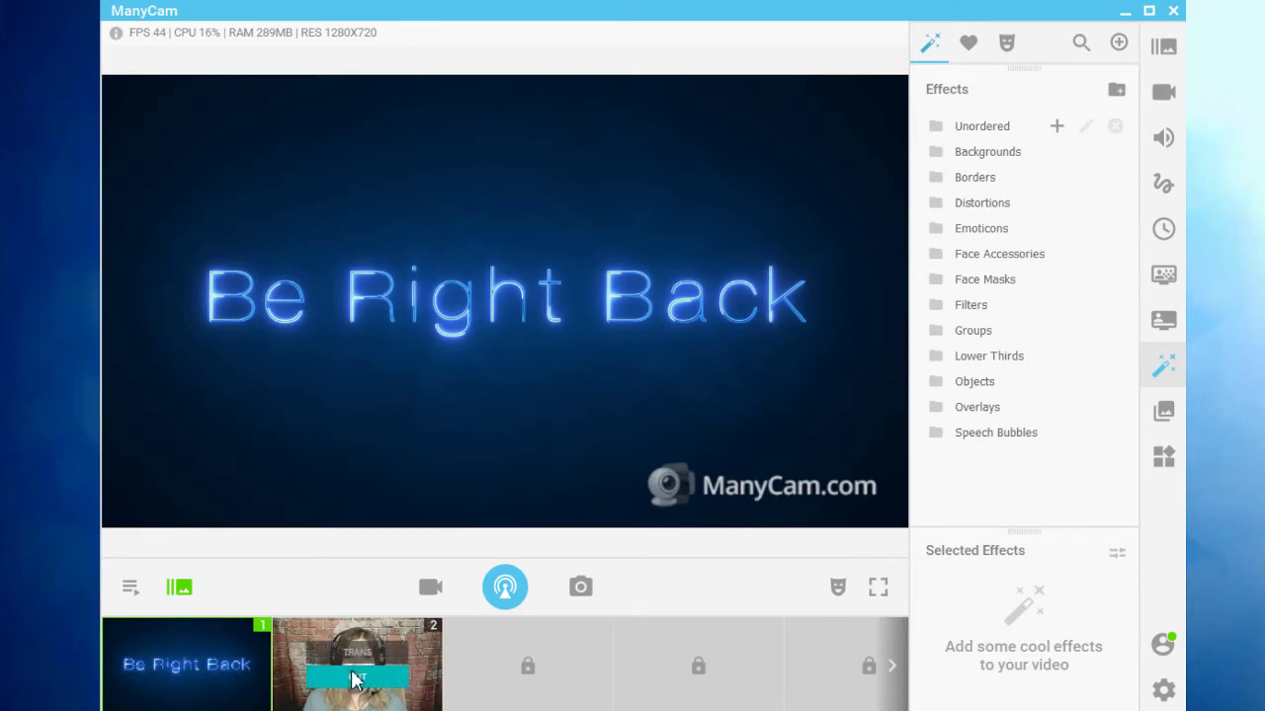
{"action": "left_click", "coordinate": [358, 679]}
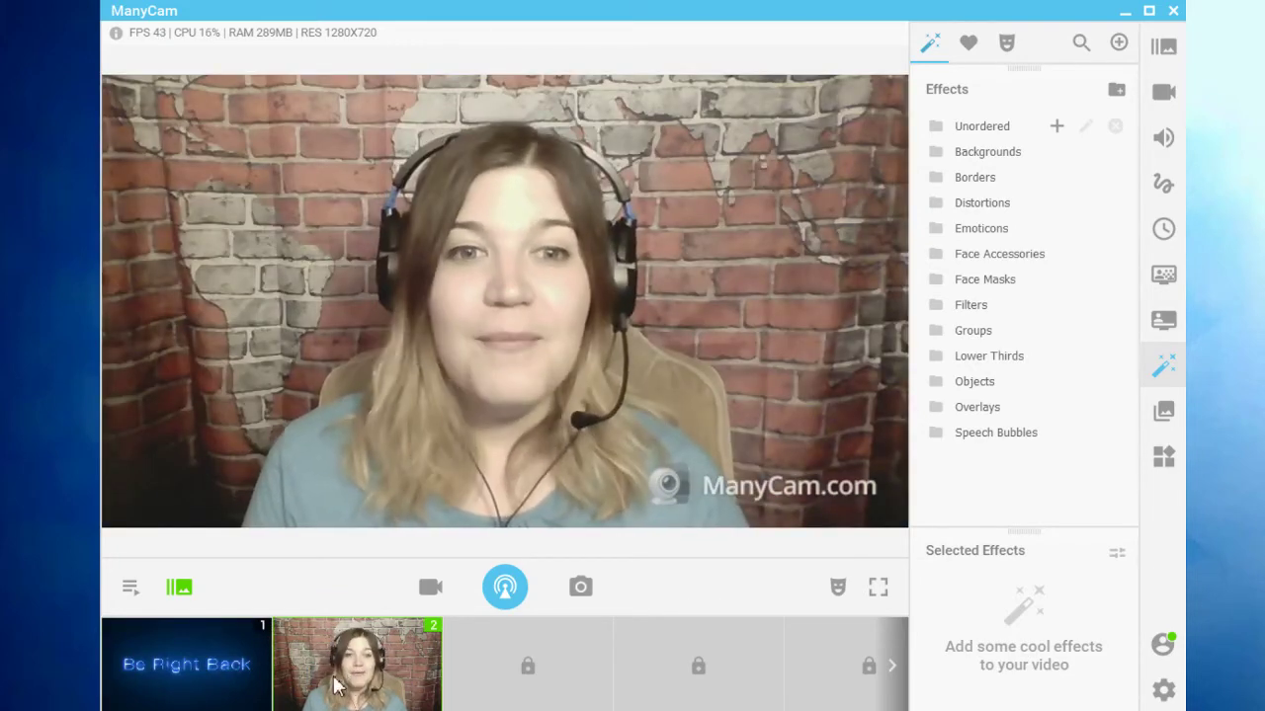
{"action": "left_click", "coordinate": [196, 652]}
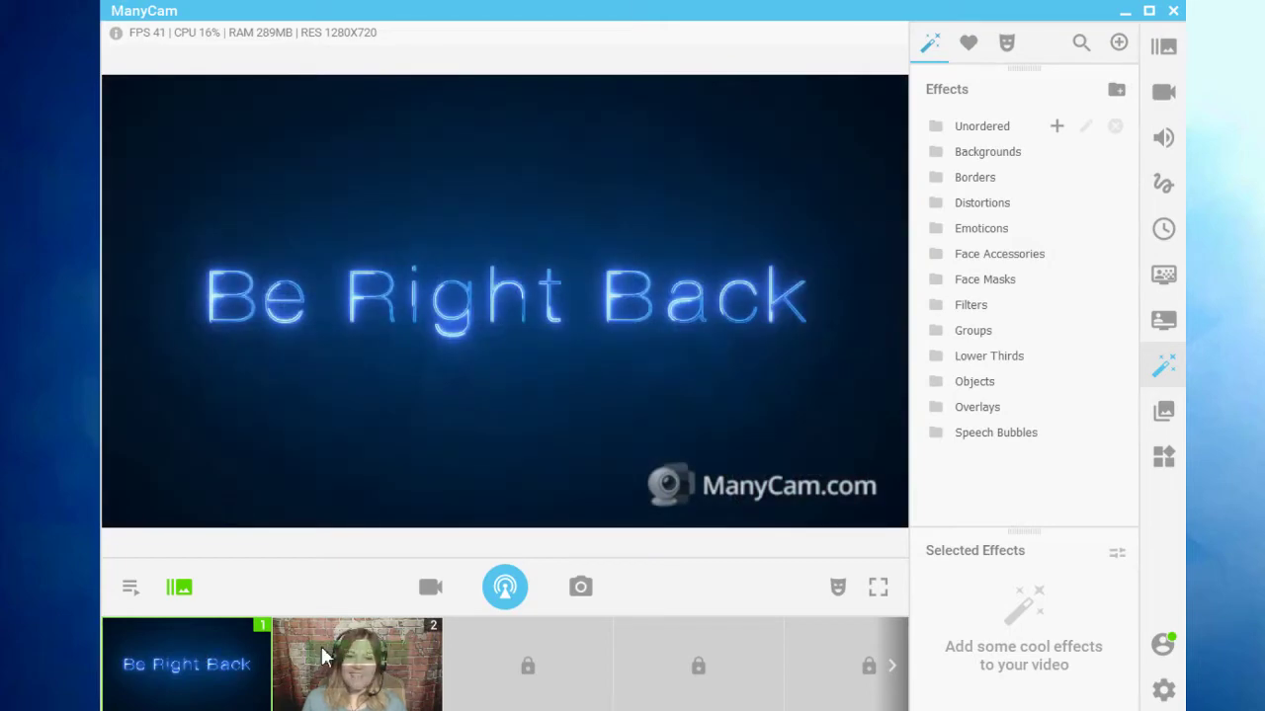
{"action": "left_click", "coordinate": [341, 665]}
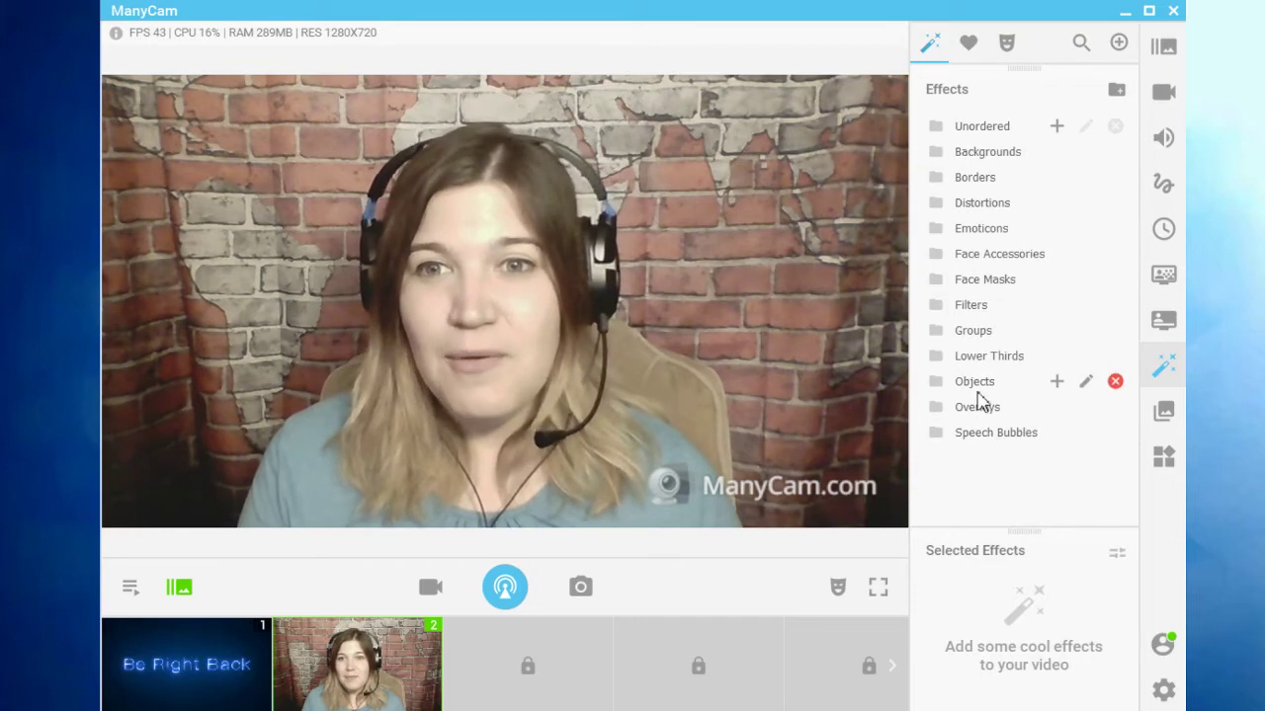
- Add the Dada logo blue object from Objects and drag it to the lower-left corner
{"action": "left_click", "coordinate": [971, 383]}
{"action": "scroll", "coordinate": [1027, 249], "scroll_direction": "down", "scroll_amount": 2}
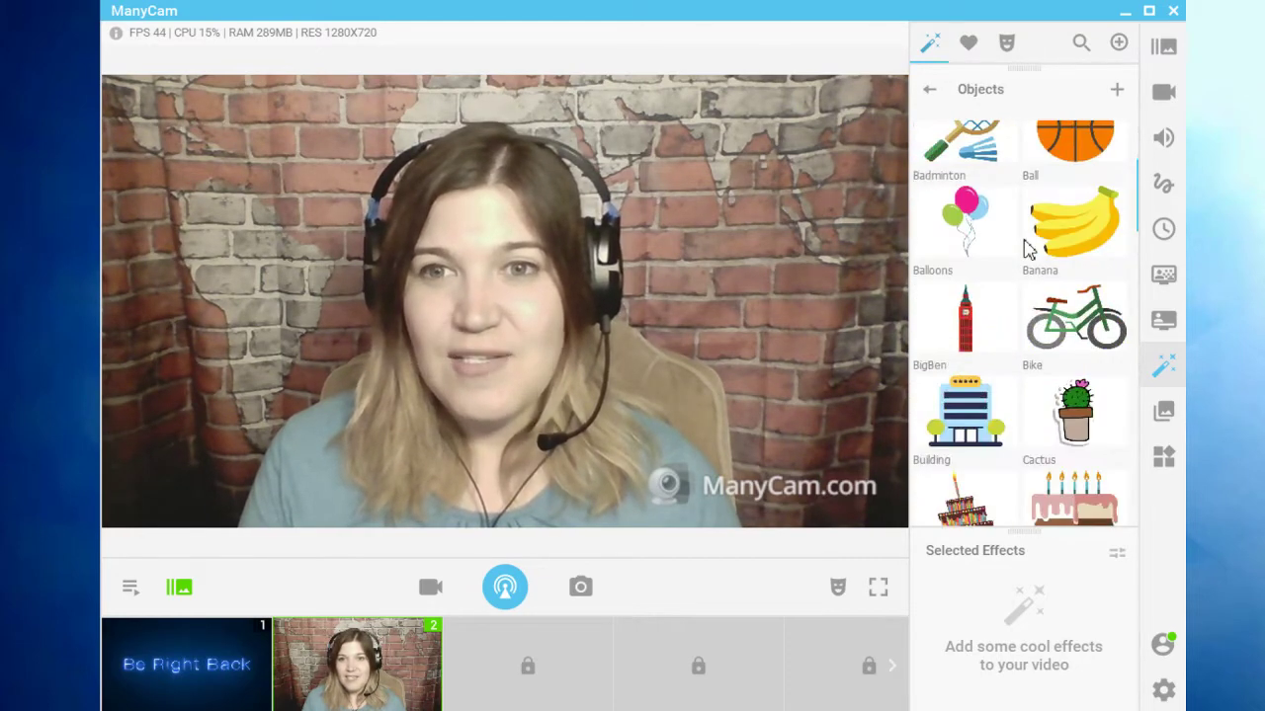
{"action": "scroll", "coordinate": [1027, 249], "scroll_direction": "down", "scroll_amount": 5}
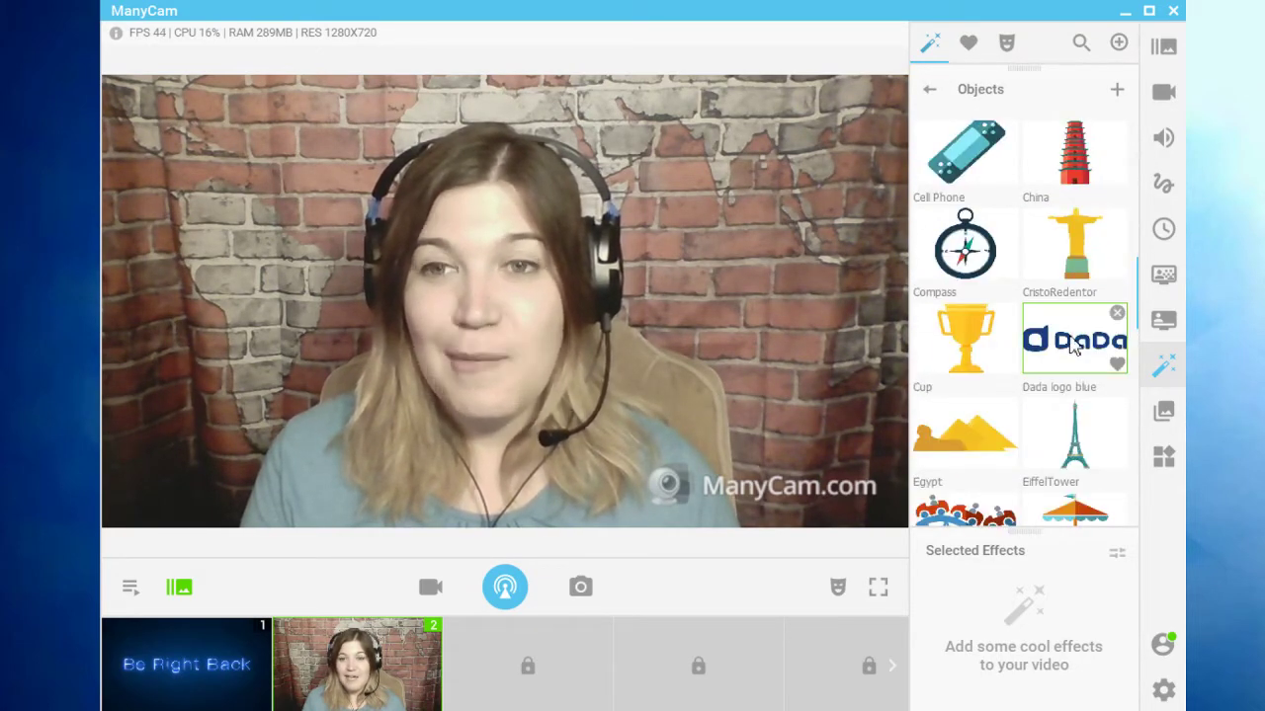
{"action": "left_click", "coordinate": [1074, 341]}
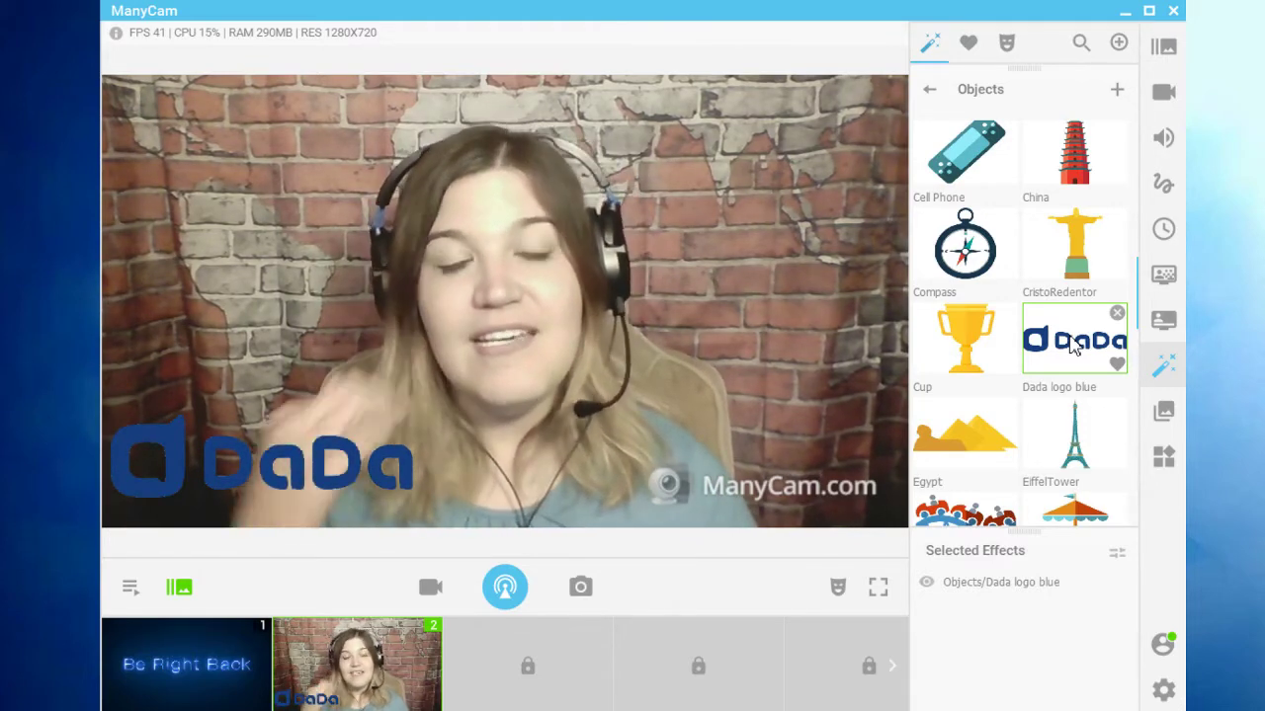
{"action": "mouse_move", "coordinate": [353, 477]}
{"action": "left_mouse_down"}
{"action": "mouse_move", "coordinate": [794, 189]}
{"action": "mouse_move", "coordinate": [825, 143]}
{"action": "mouse_move", "coordinate": [343, 148]}
{"action": "mouse_move", "coordinate": [338, 472]}
{"action": "mouse_move", "coordinate": [373, 477]}
{"action": "left_mouse_up"}
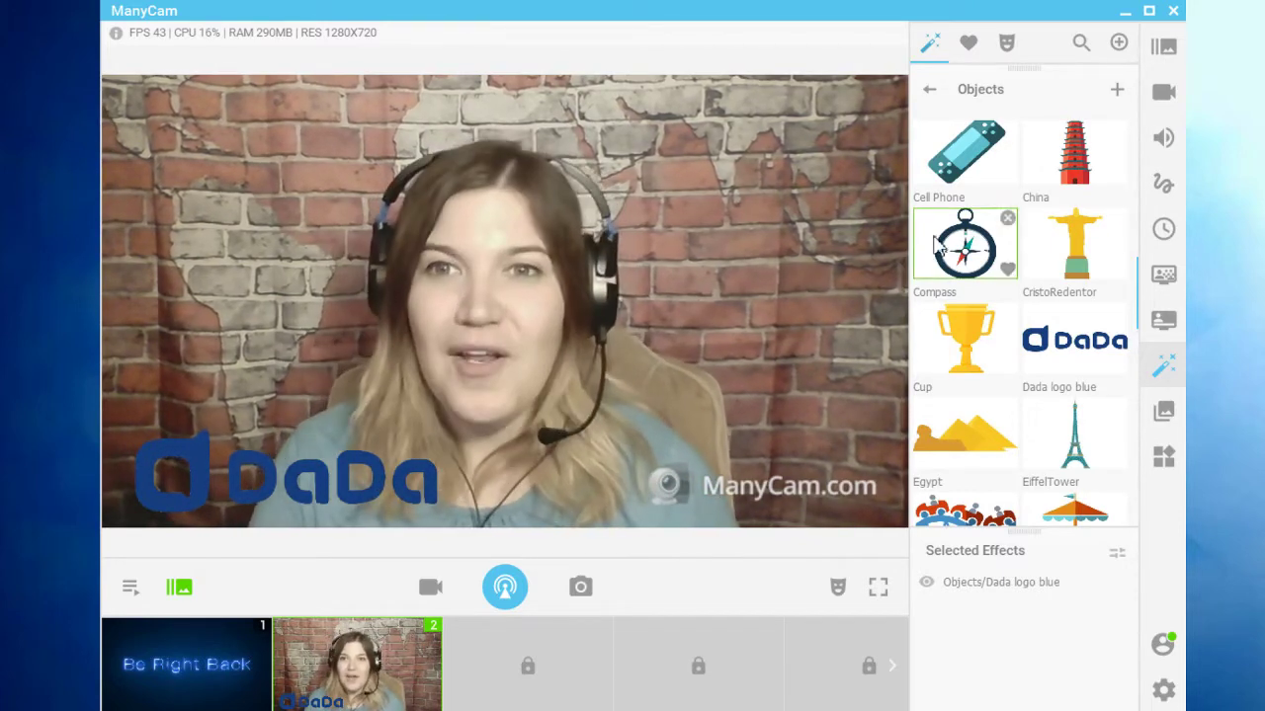
{"action": "left_click", "coordinate": [930, 92]}
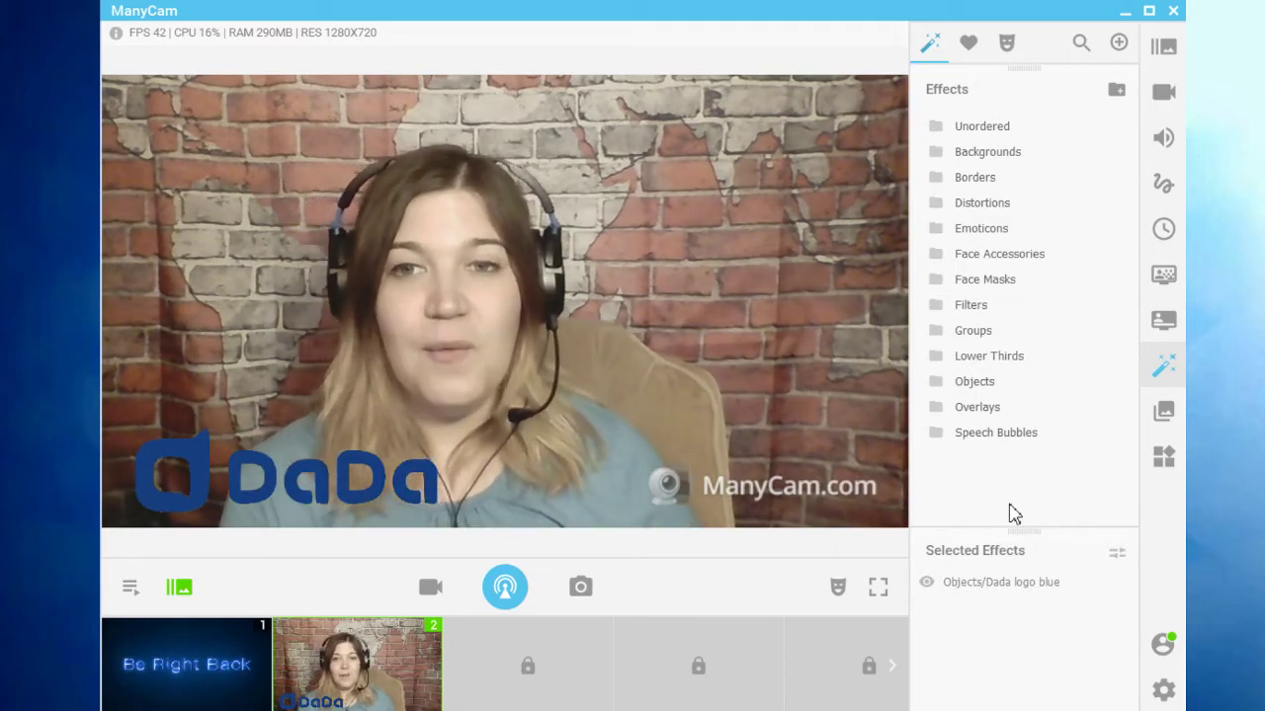
- Add the Orange object and move it to the upper right beside the head
{"action": "left_click", "coordinate": [942, 384]}
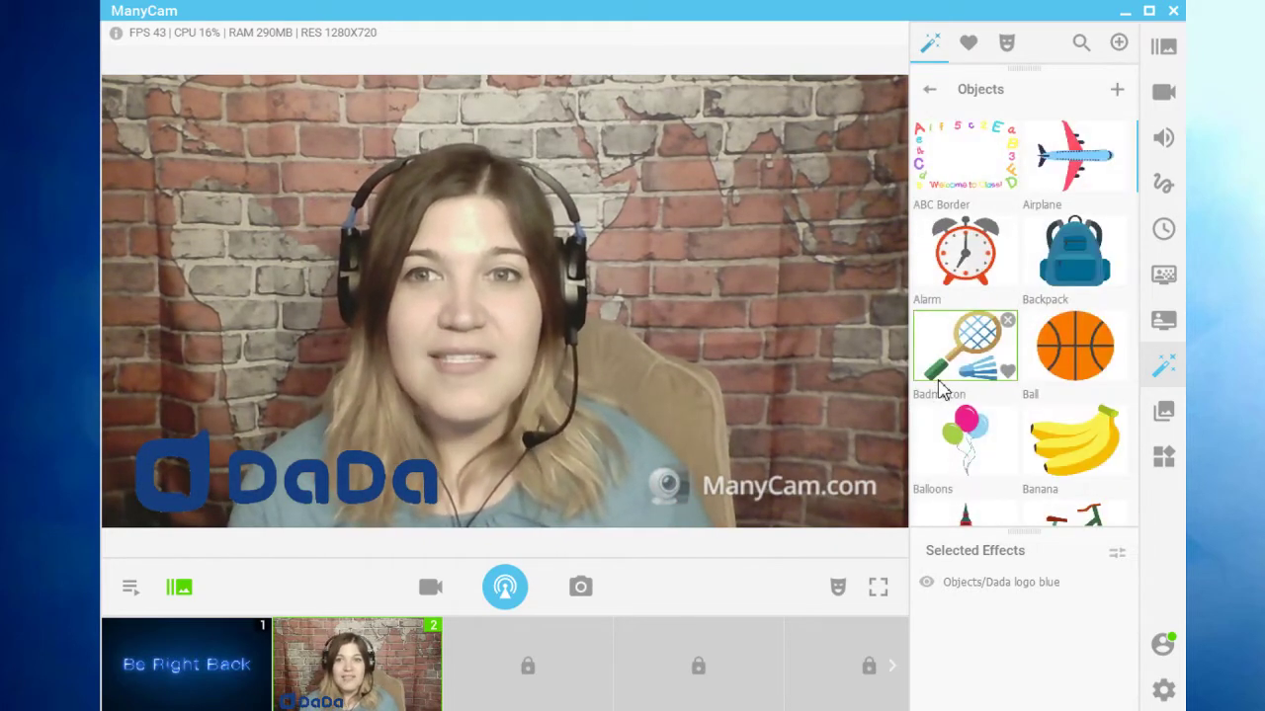
{"action": "scroll", "coordinate": [949, 345], "scroll_direction": "down", "scroll_amount": 10}
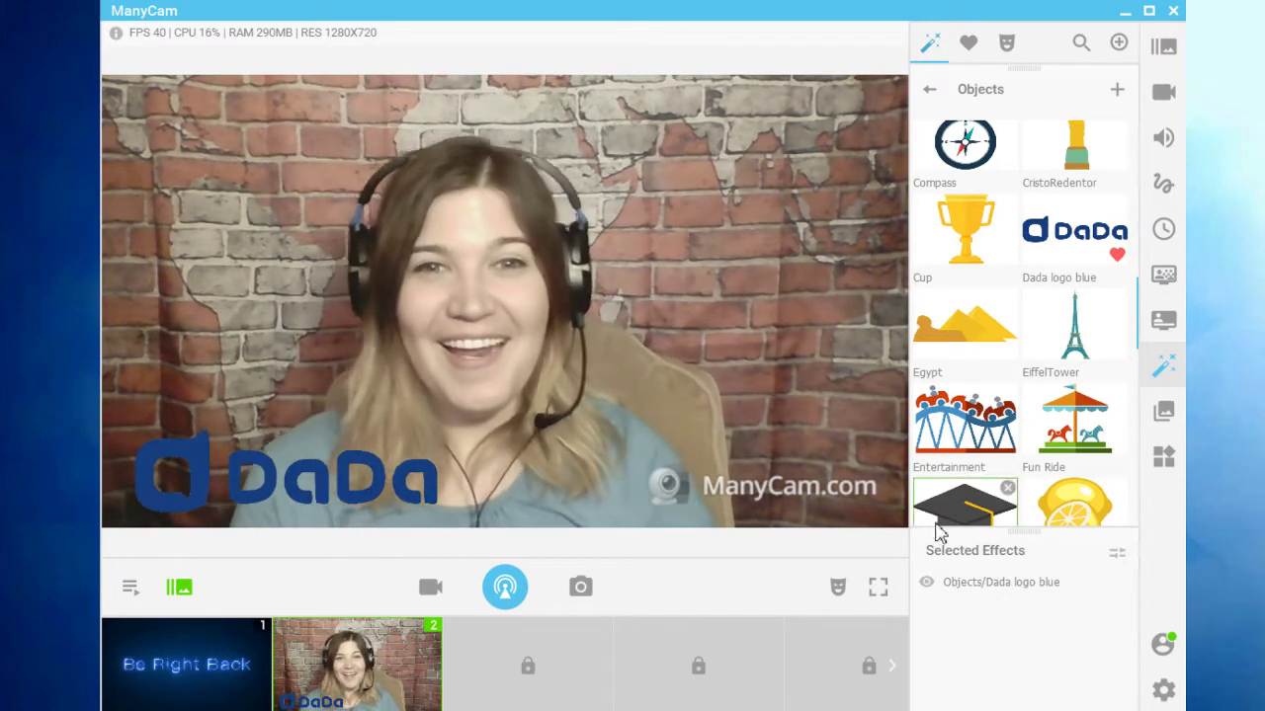
{"action": "scroll", "coordinate": [1055, 398], "scroll_direction": "down", "scroll_amount": 4}
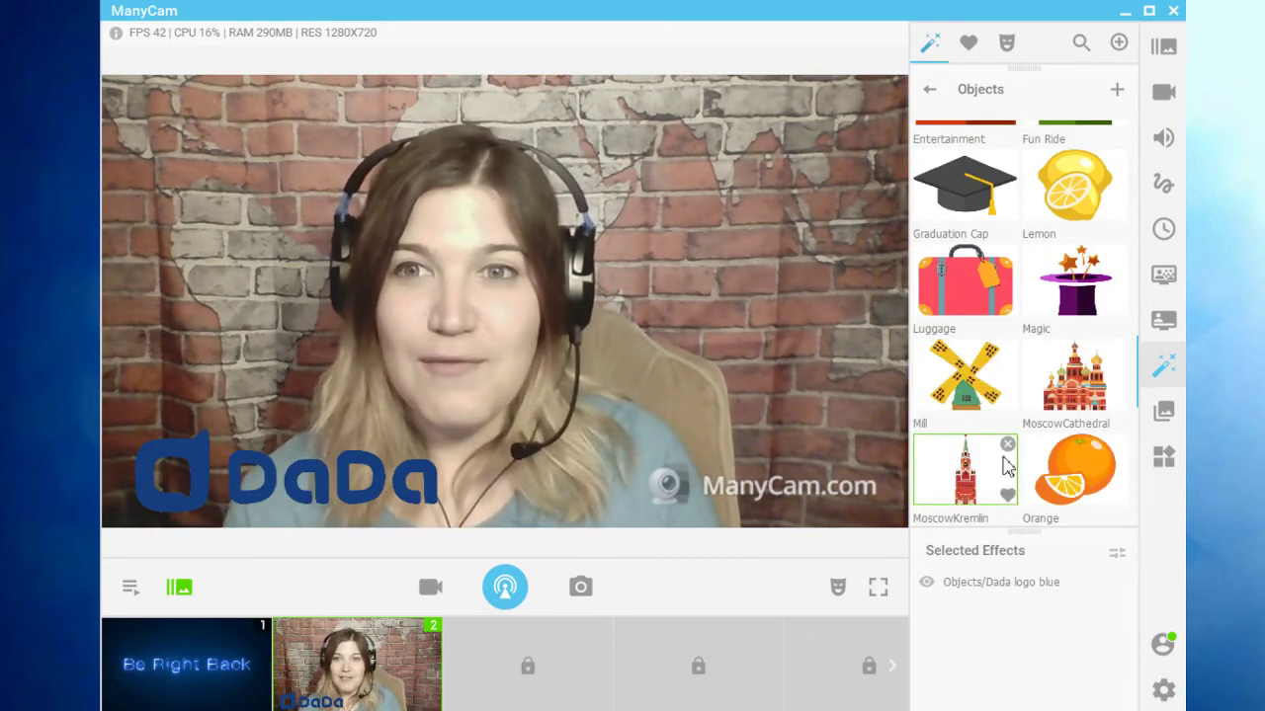
{"action": "scroll", "coordinate": [1103, 346], "scroll_direction": "up", "scroll_amount": 1}
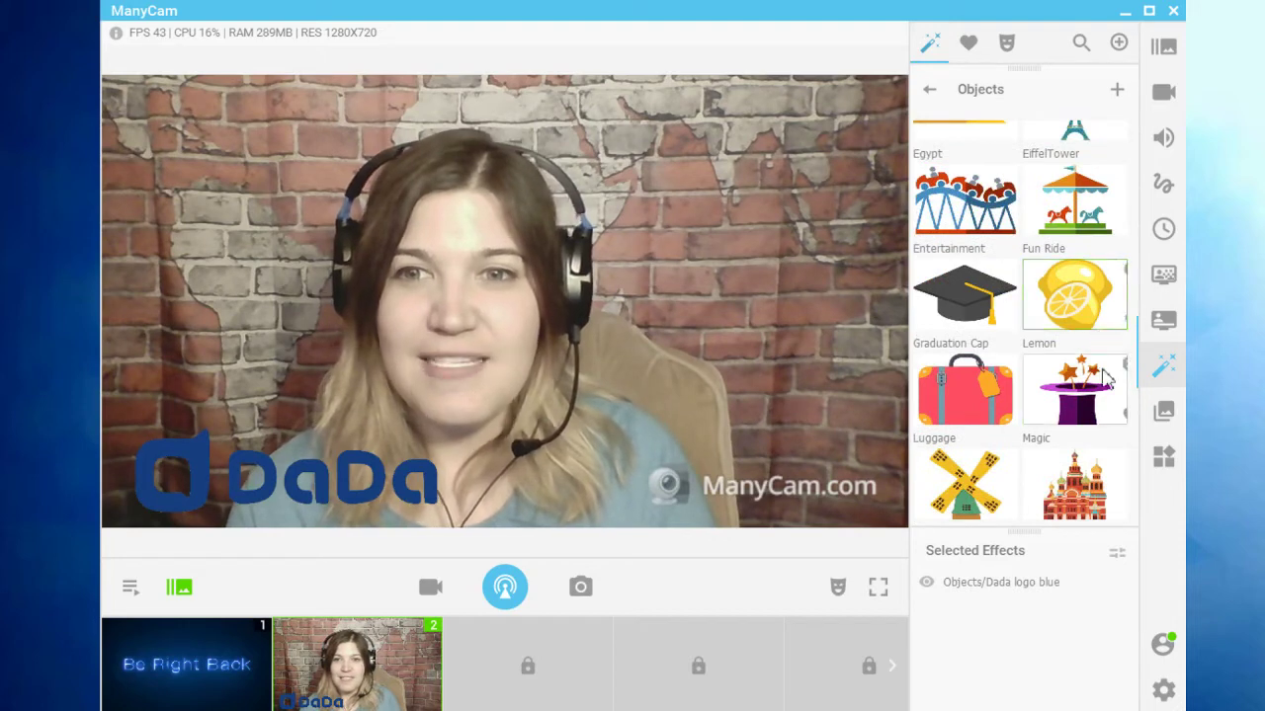
{"action": "scroll", "coordinate": [1086, 415], "scroll_direction": "down", "scroll_amount": 1}
{"action": "left_click", "coordinate": [1062, 494]}
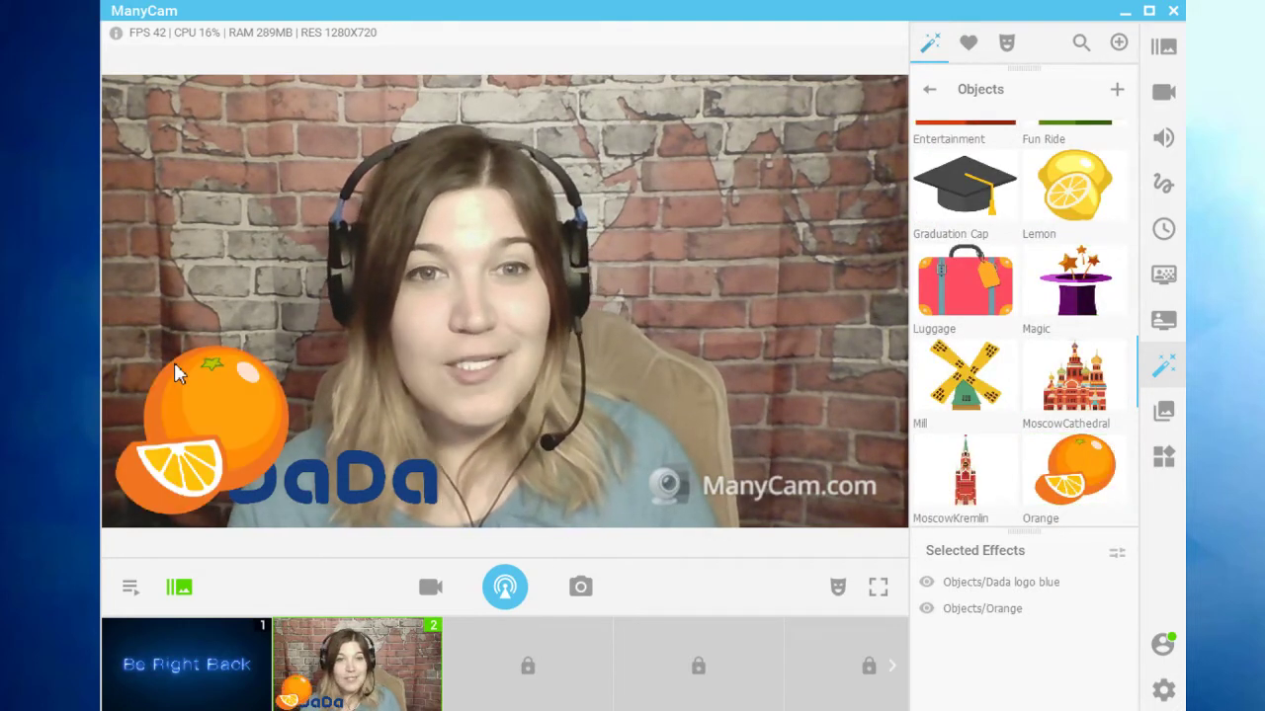
{"action": "left_click_drag", "start_coordinate": [174, 362], "coordinate": [746, 257]}
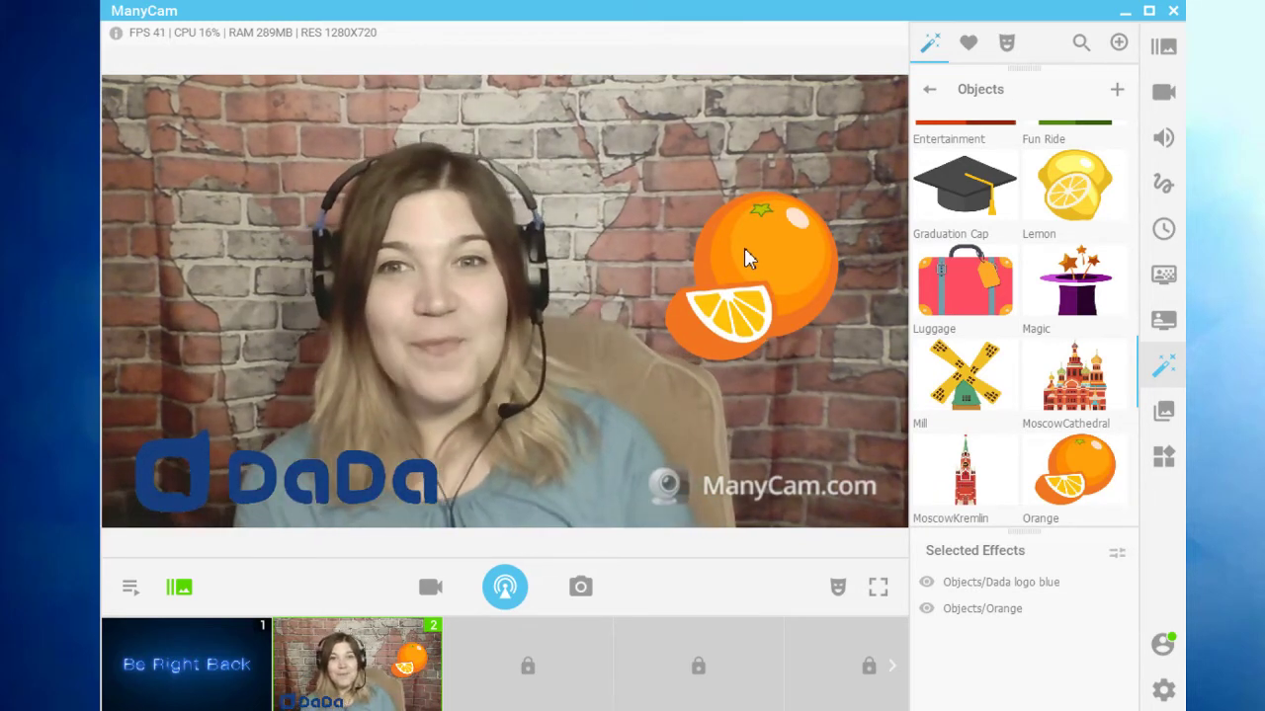
- Remove the orange from Selected Effects so only the Dada logo remains
{"action": "mouse_move", "coordinate": [1104, 607]}
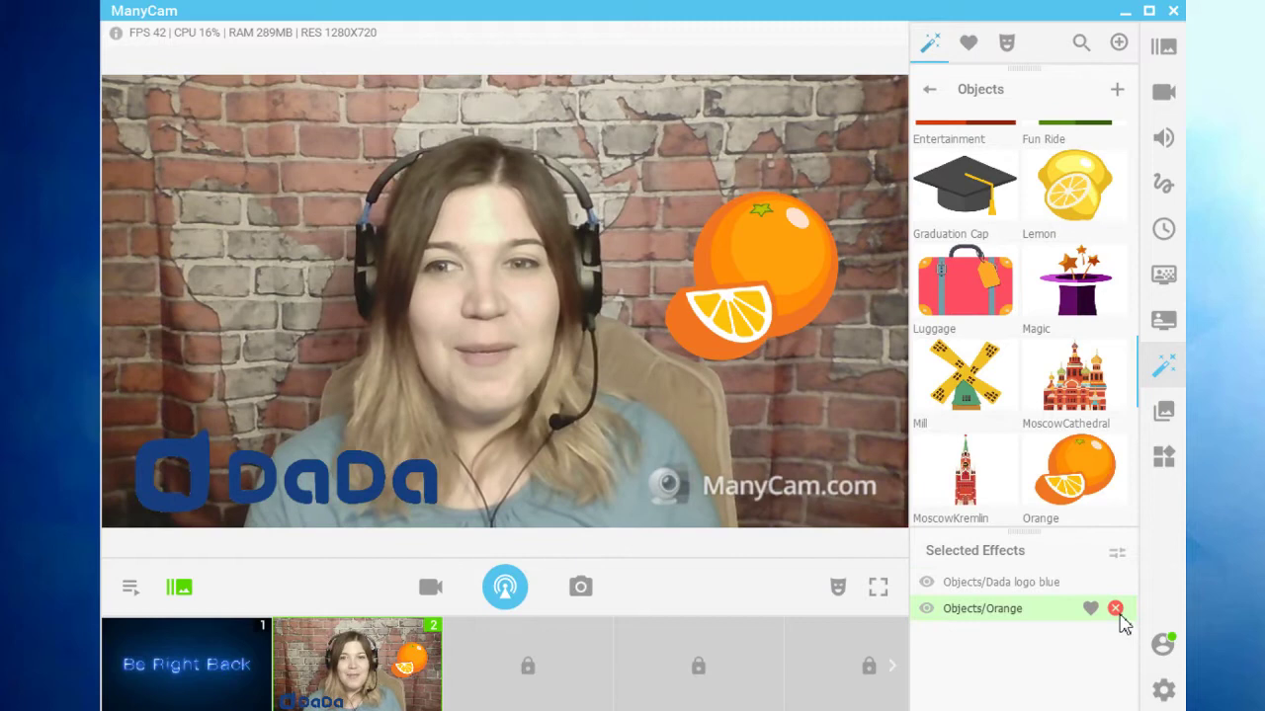
{"action": "left_click", "coordinate": [1113, 608]}
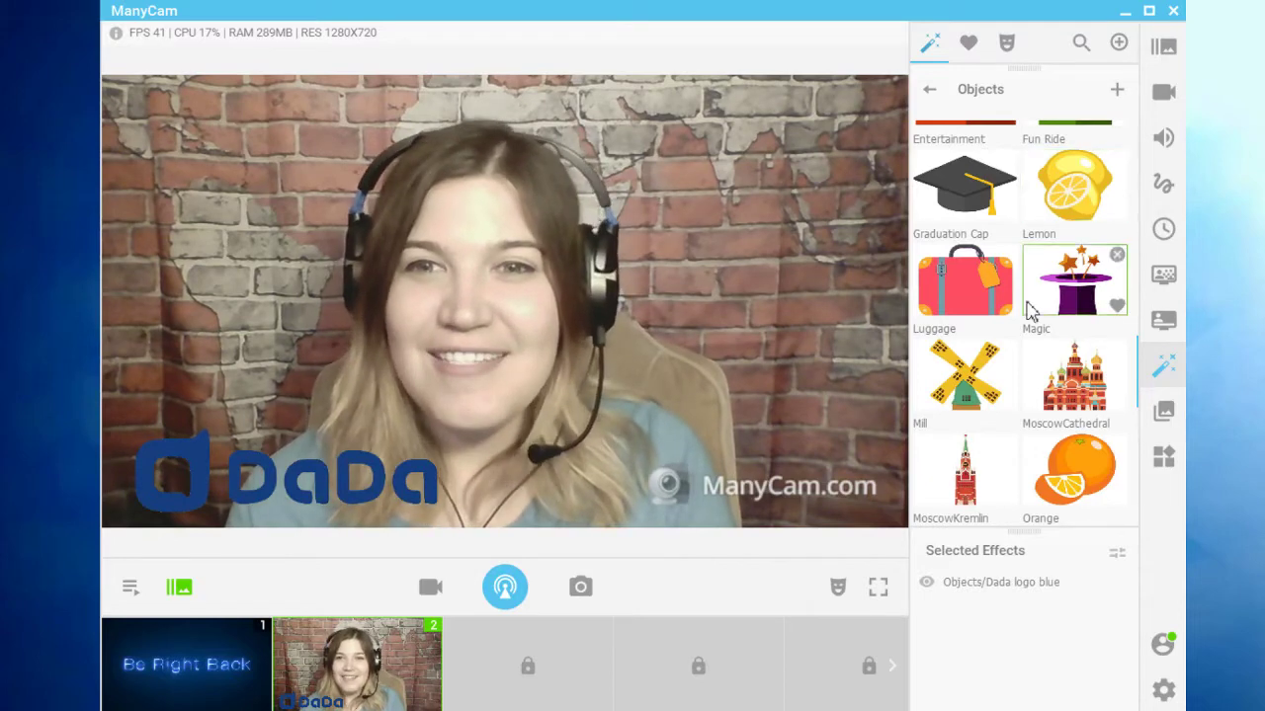
{"action": "scroll", "coordinate": [1077, 286], "scroll_direction": "down", "scroll_amount": 5}
{"action": "scroll", "coordinate": [1053, 321], "scroll_direction": "up", "scroll_amount": 7}
{"action": "scroll", "coordinate": [1052, 321], "scroll_direction": "up", "scroll_amount": 3}
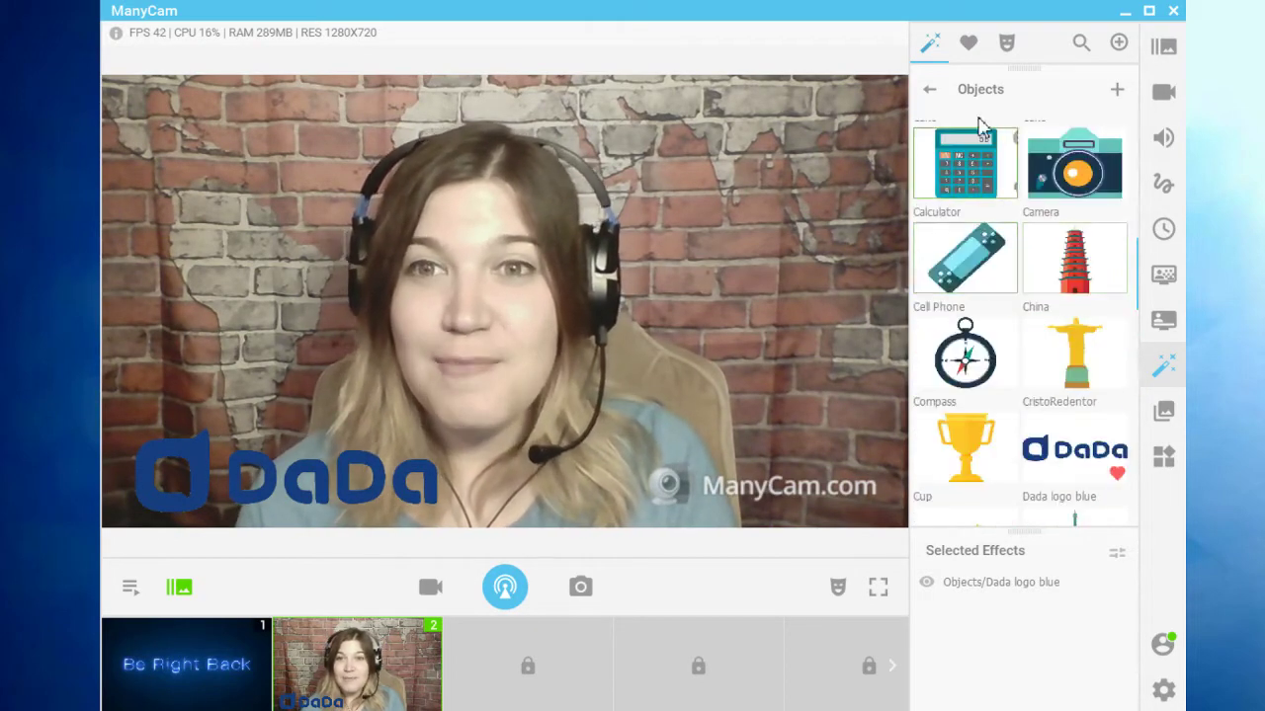
- Apply the Flags bunting border from the Borders category to the webcam video
{"action": "left_click", "coordinate": [929, 89]}
{"action": "left_click", "coordinate": [969, 183]}
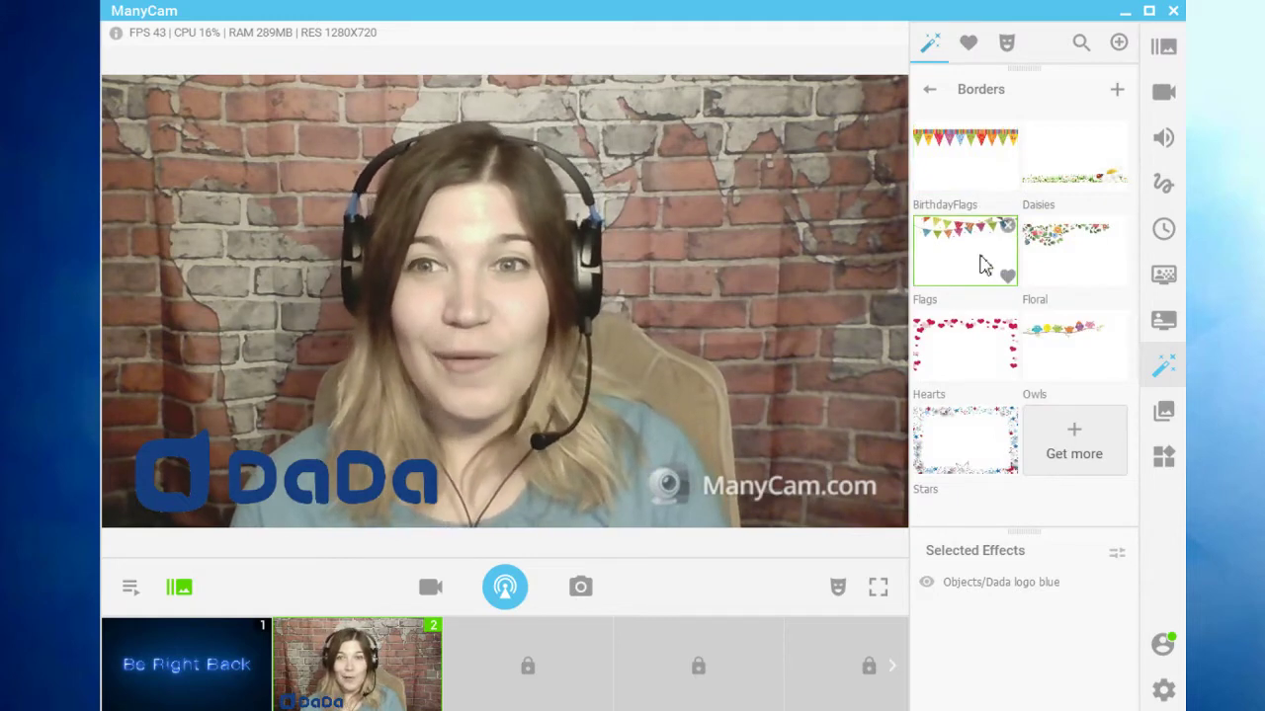
{"action": "left_click", "coordinate": [983, 263]}
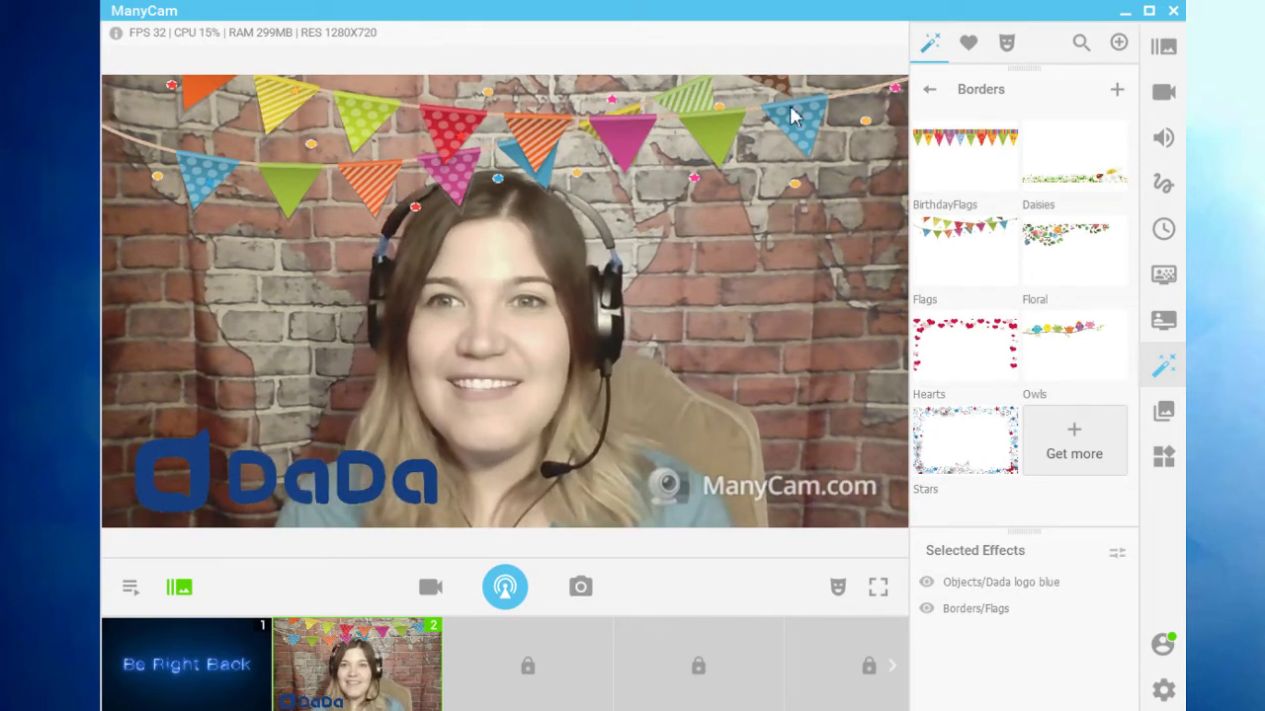
- Download all face masks in the Face Masks category, then take the Kitty mask off the feed
{"action": "left_click", "coordinate": [928, 89]}
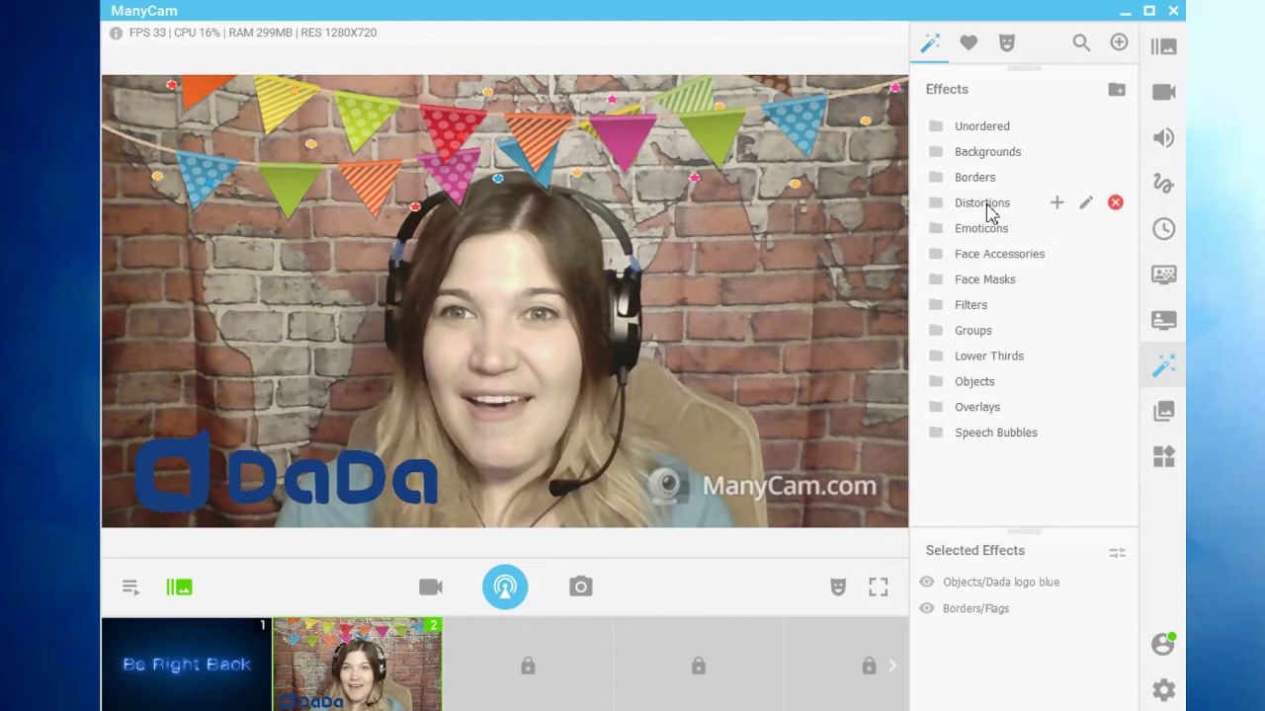
{"action": "left_click", "coordinate": [984, 279]}
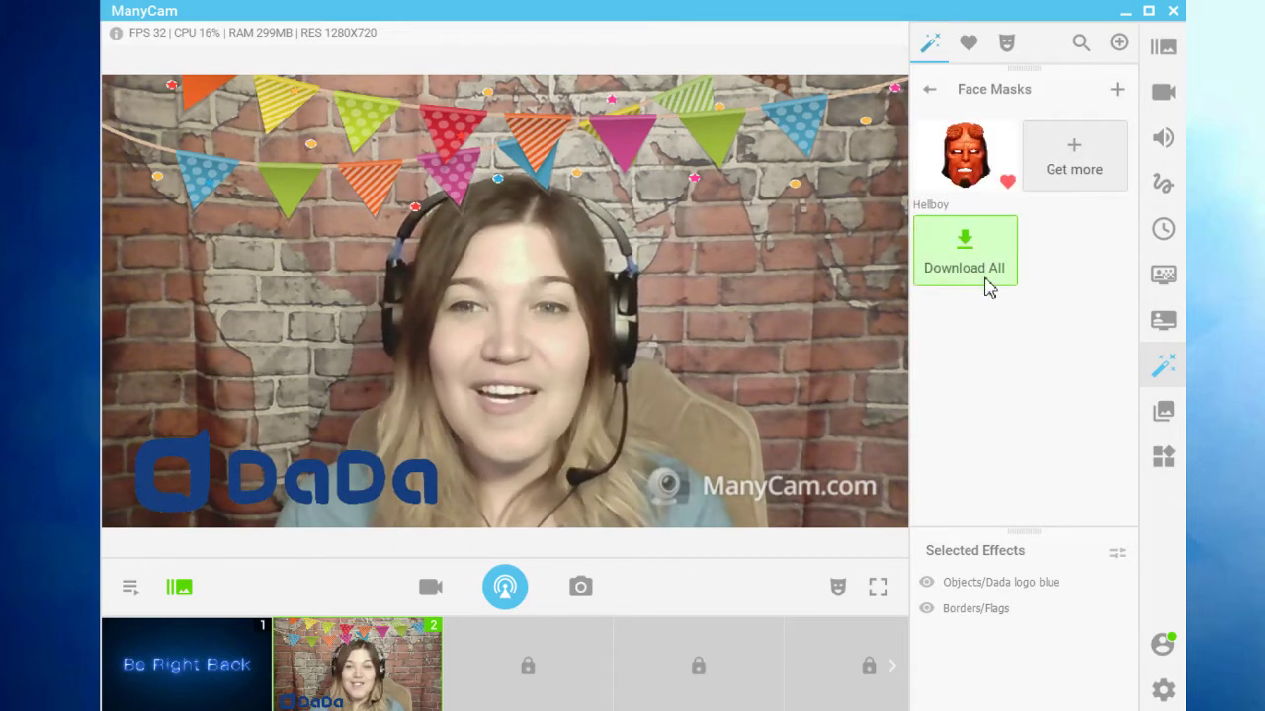
{"action": "left_click", "coordinate": [992, 282]}
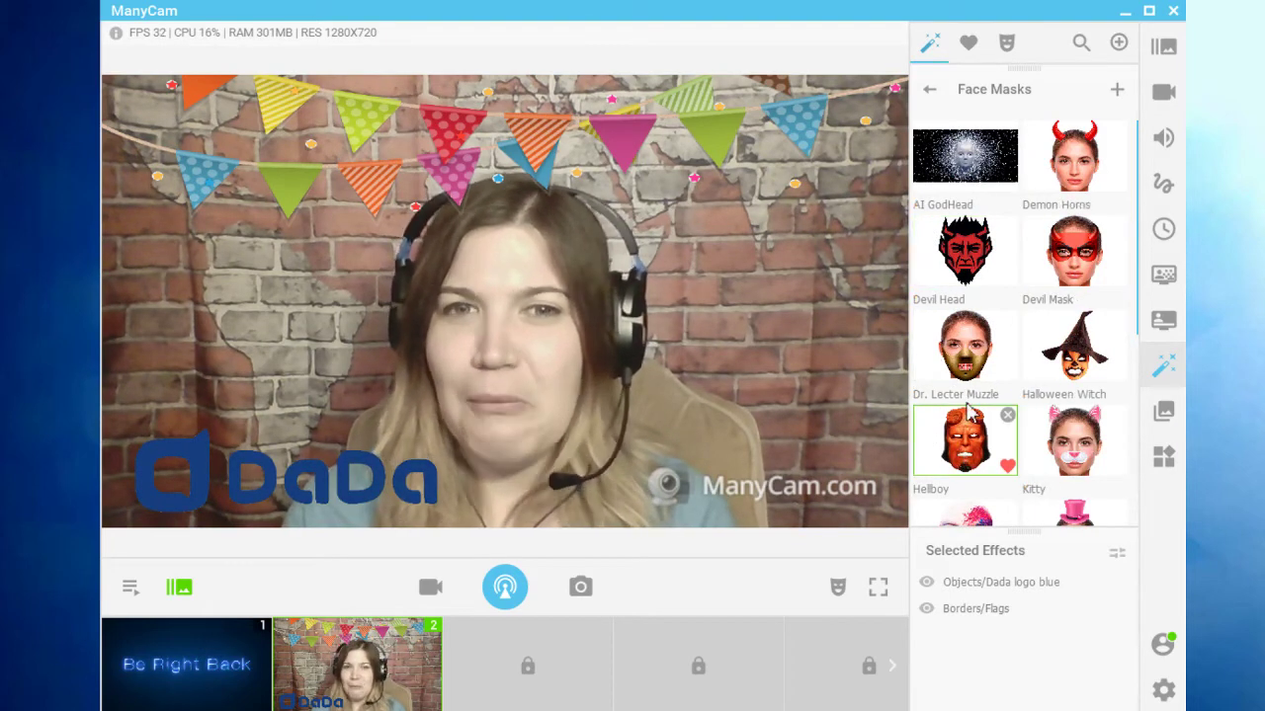
{"action": "scroll", "coordinate": [996, 366], "scroll_direction": "down", "scroll_amount": 2}
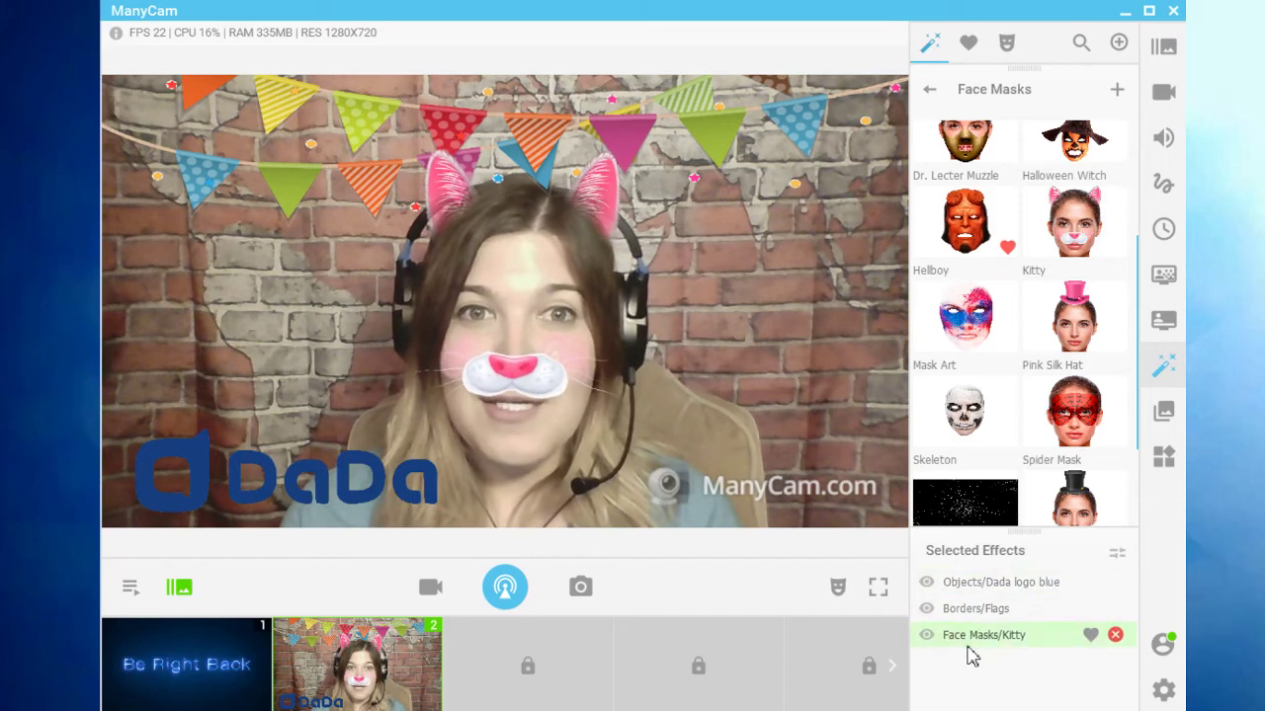
{"action": "left_click_drag", "start_coordinate": [976, 634], "coordinate": [978, 619]}
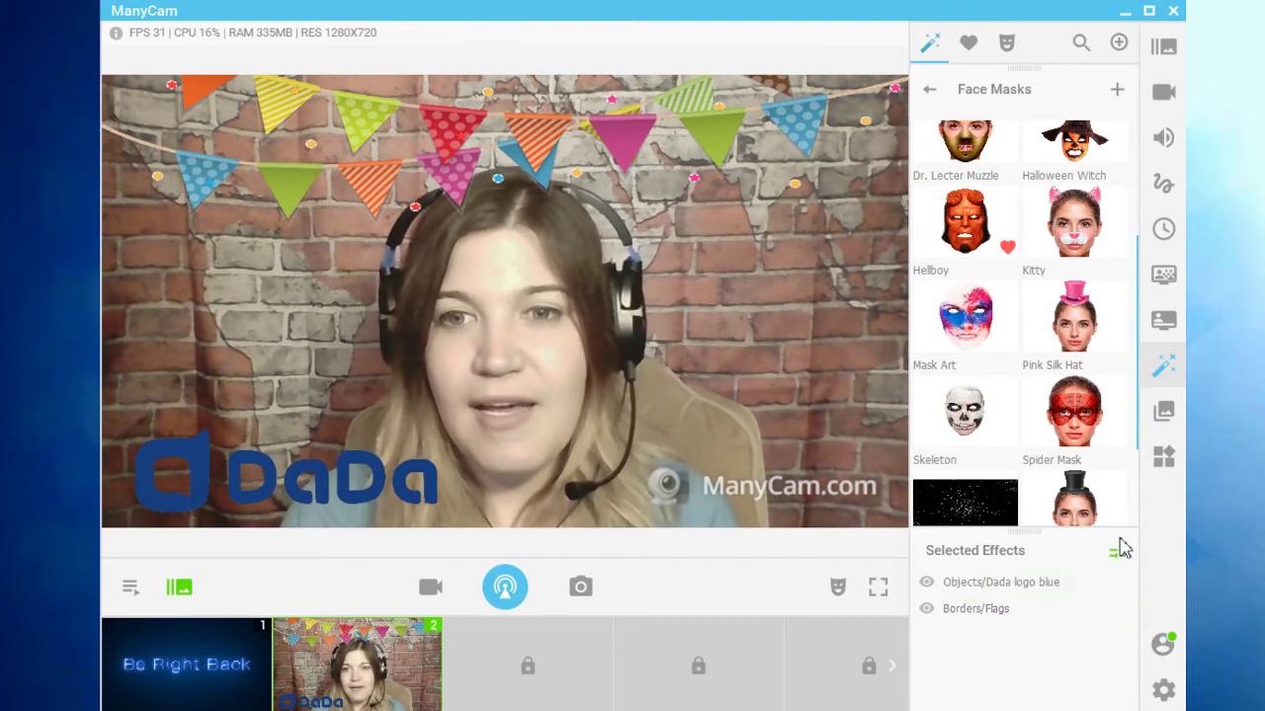
- Toggle the DaDa logo off and on, then place a banana sticker upper right and hide it
{"action": "left_click", "coordinate": [928, 583]}
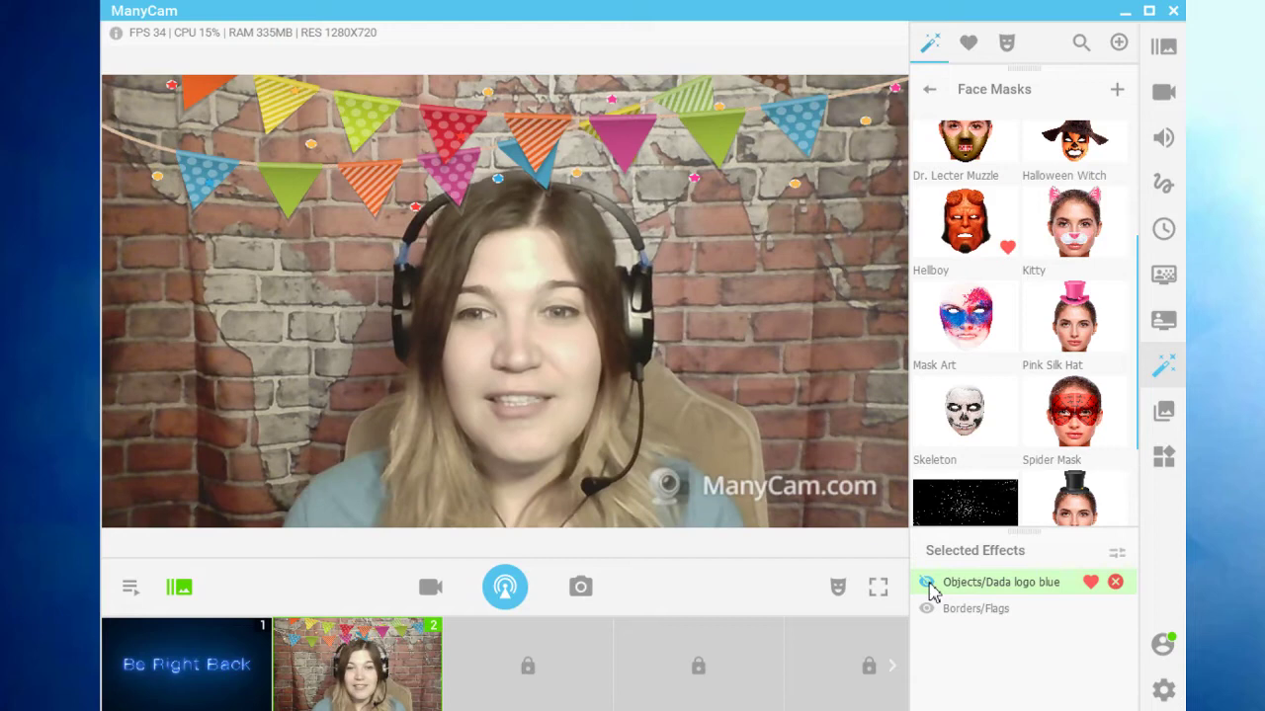
{"action": "left_click", "coordinate": [930, 586]}
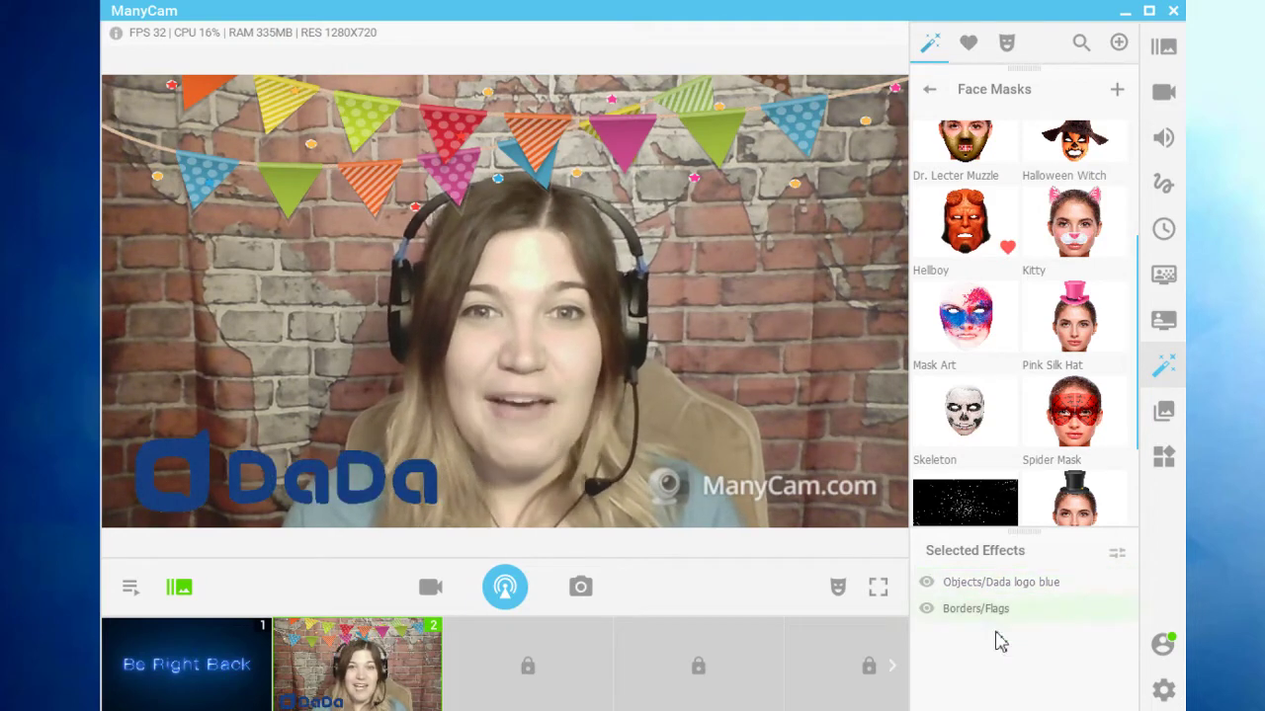
{"action": "left_click", "coordinate": [933, 89]}
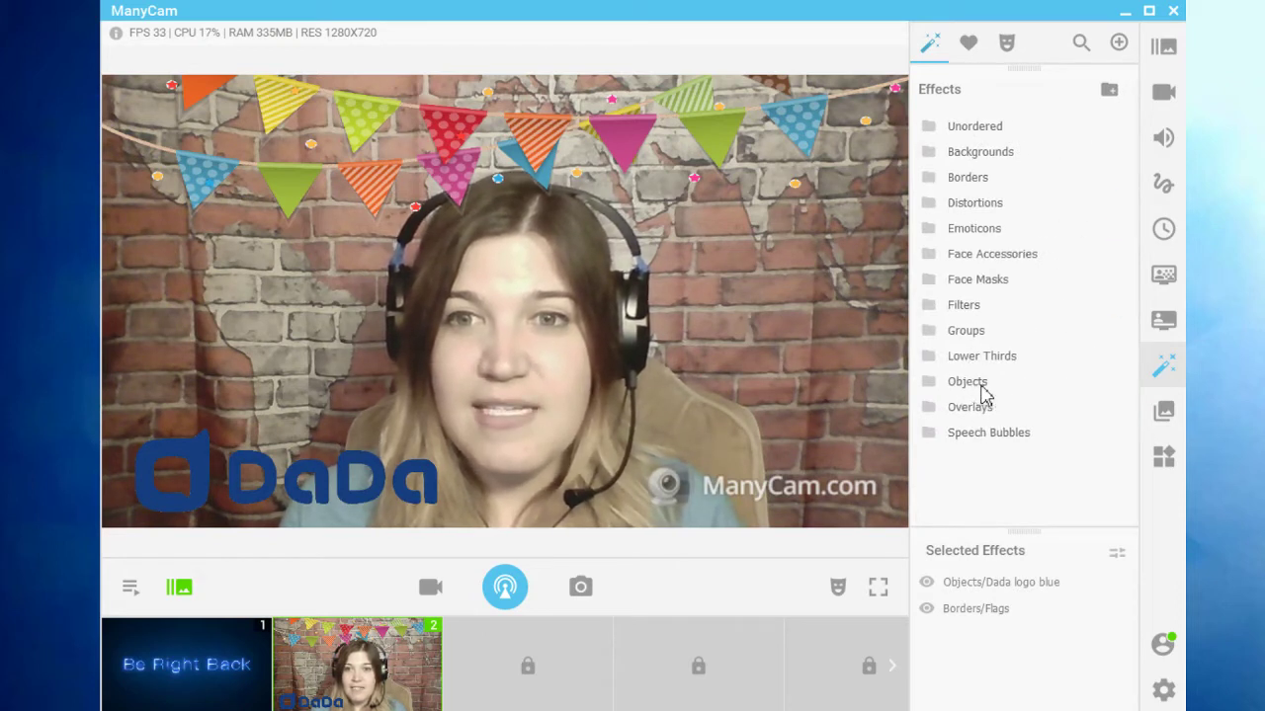
{"action": "left_click", "coordinate": [978, 383]}
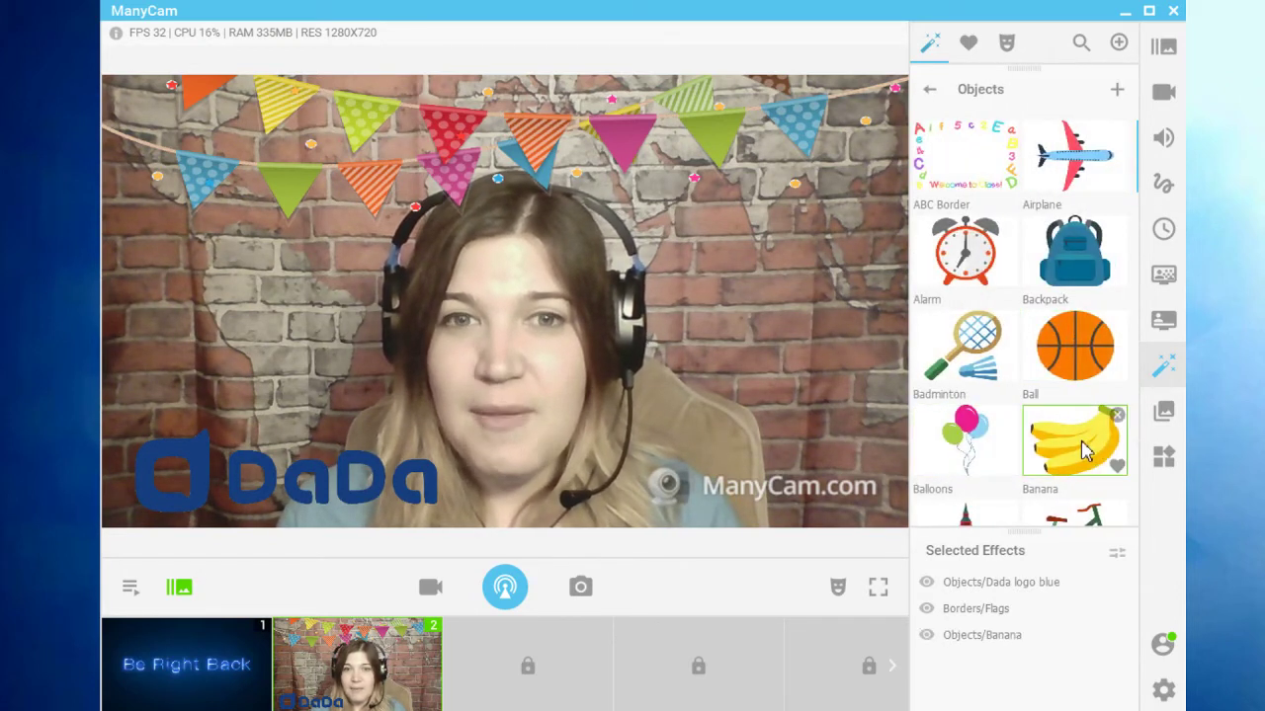
{"action": "left_click_drag", "start_coordinate": [254, 438], "coordinate": [838, 283]}
{"action": "scroll", "coordinate": [1018, 415], "scroll_direction": "down", "scroll_amount": 5}
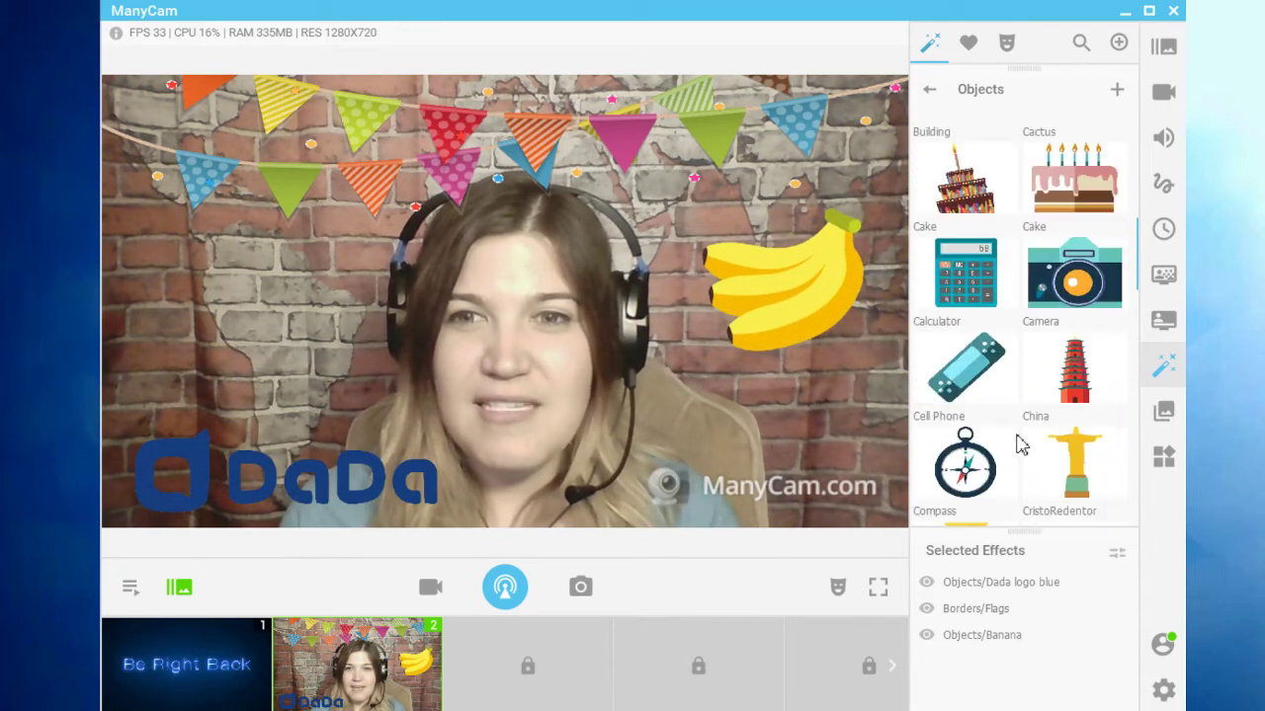
{"action": "left_click", "coordinate": [927, 636]}
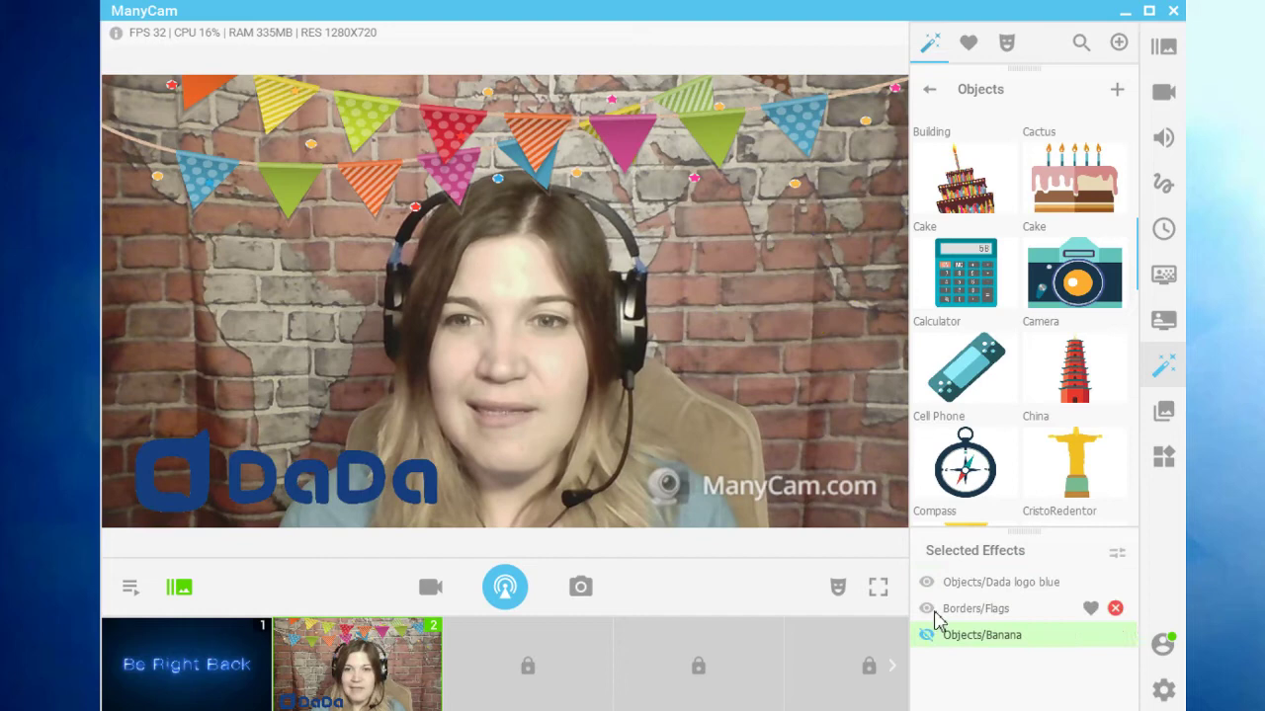
- Add lemon and orange stickers, move each beside the face, then hide them
{"action": "scroll", "coordinate": [978, 287], "scroll_direction": "down", "scroll_amount": 2}
{"action": "scroll", "coordinate": [978, 286], "scroll_direction": "down", "scroll_amount": 2}
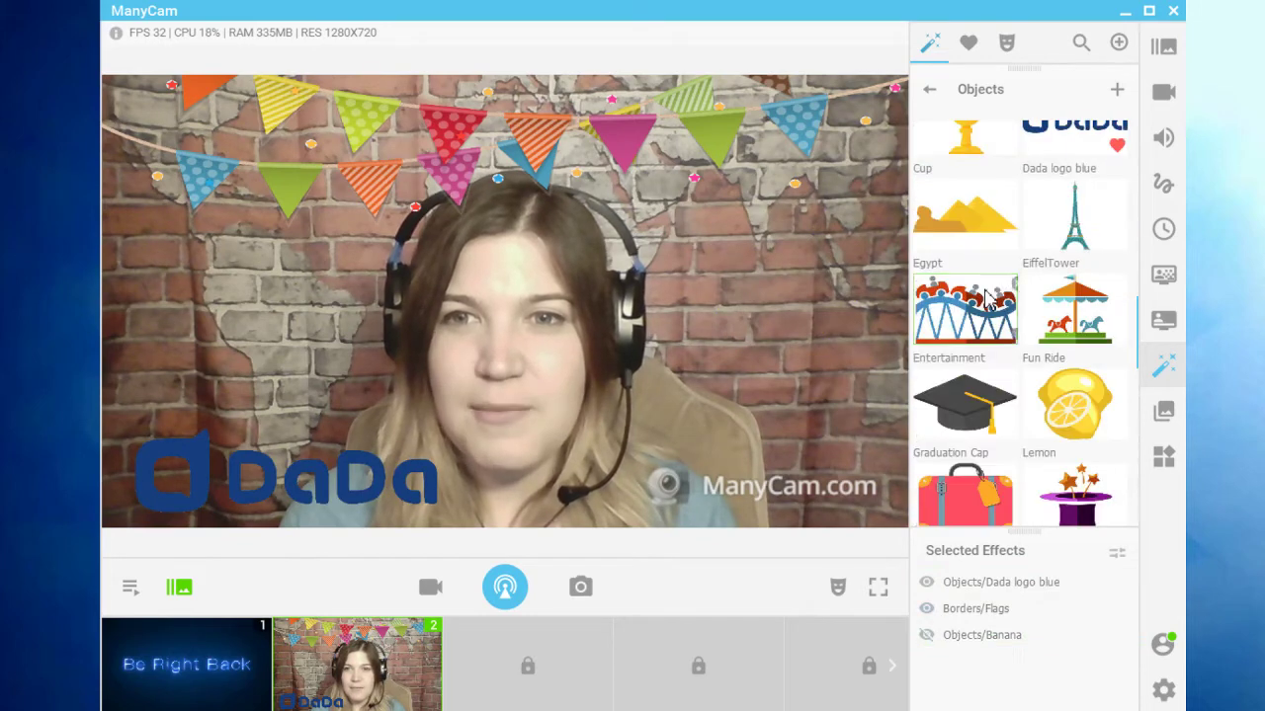
{"action": "left_click", "coordinate": [1074, 403]}
{"action": "left_click_drag", "start_coordinate": [271, 417], "coordinate": [830, 317]}
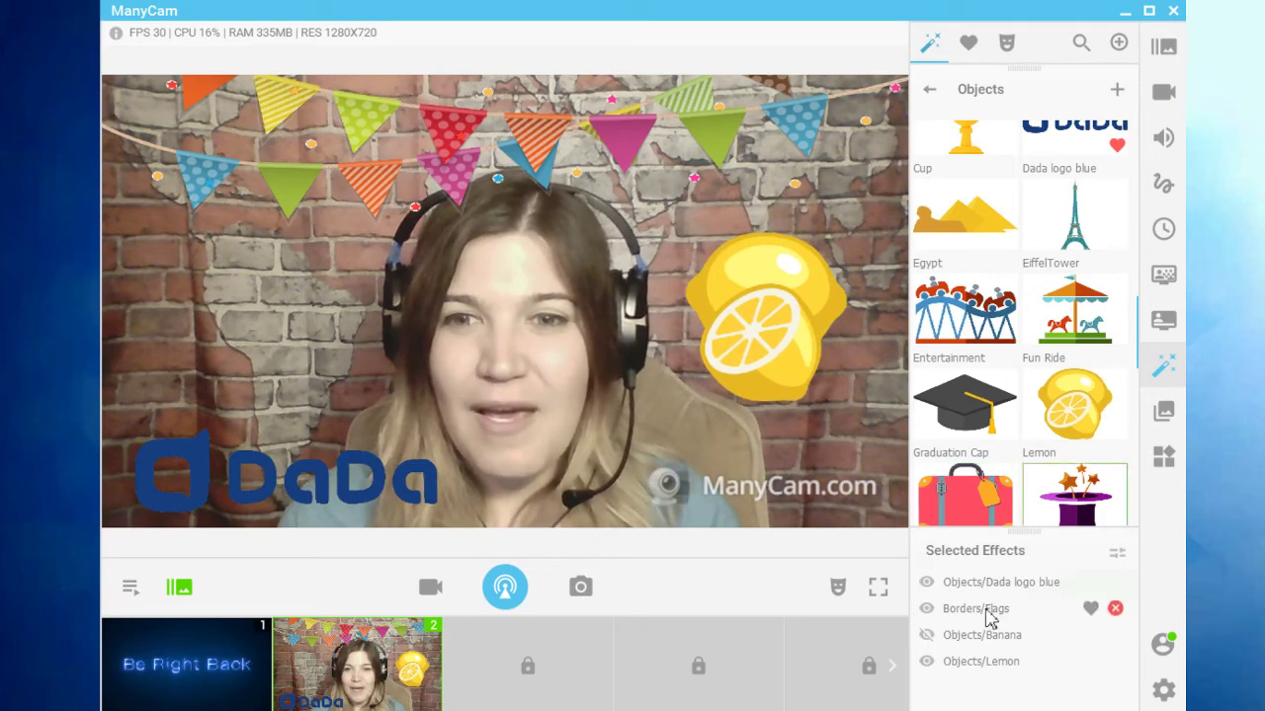
{"action": "left_click", "coordinate": [927, 661]}
{"action": "scroll", "coordinate": [991, 365], "scroll_direction": "down", "scroll_amount": 2}
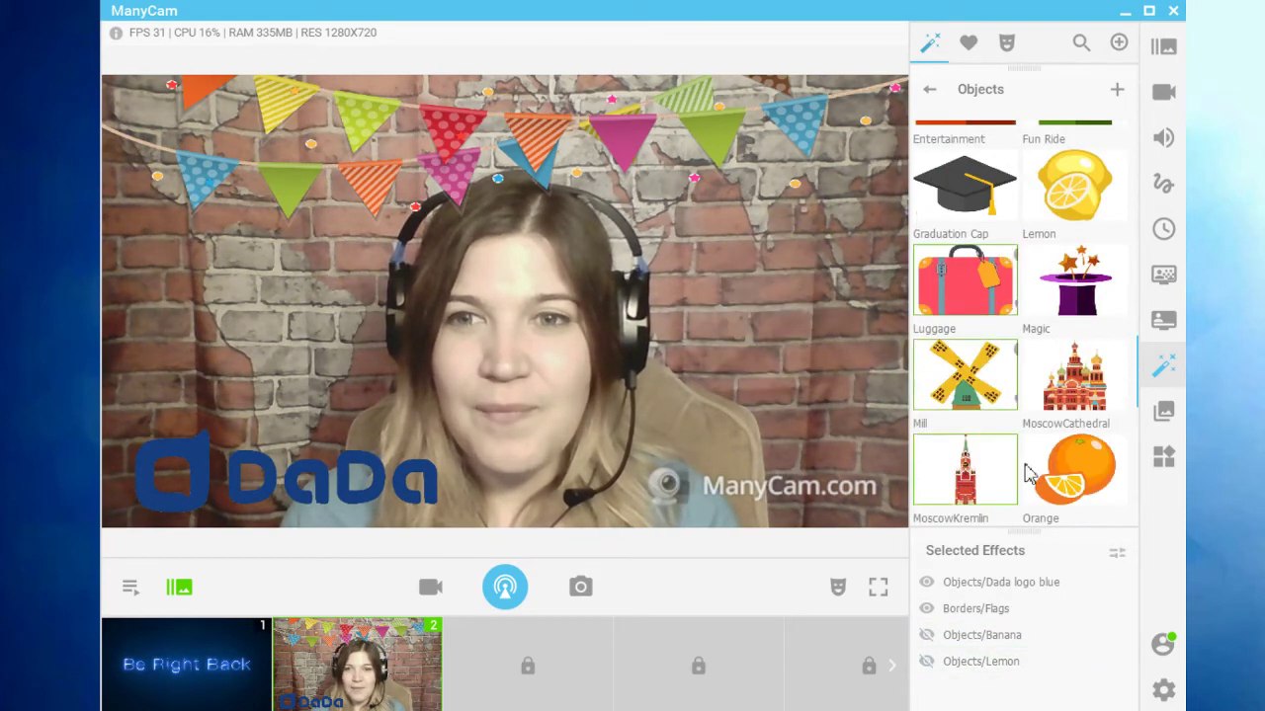
{"action": "left_click", "coordinate": [1075, 470]}
{"action": "left_click_drag", "start_coordinate": [219, 423], "coordinate": [770, 286]}
{"action": "left_click", "coordinate": [924, 690]}
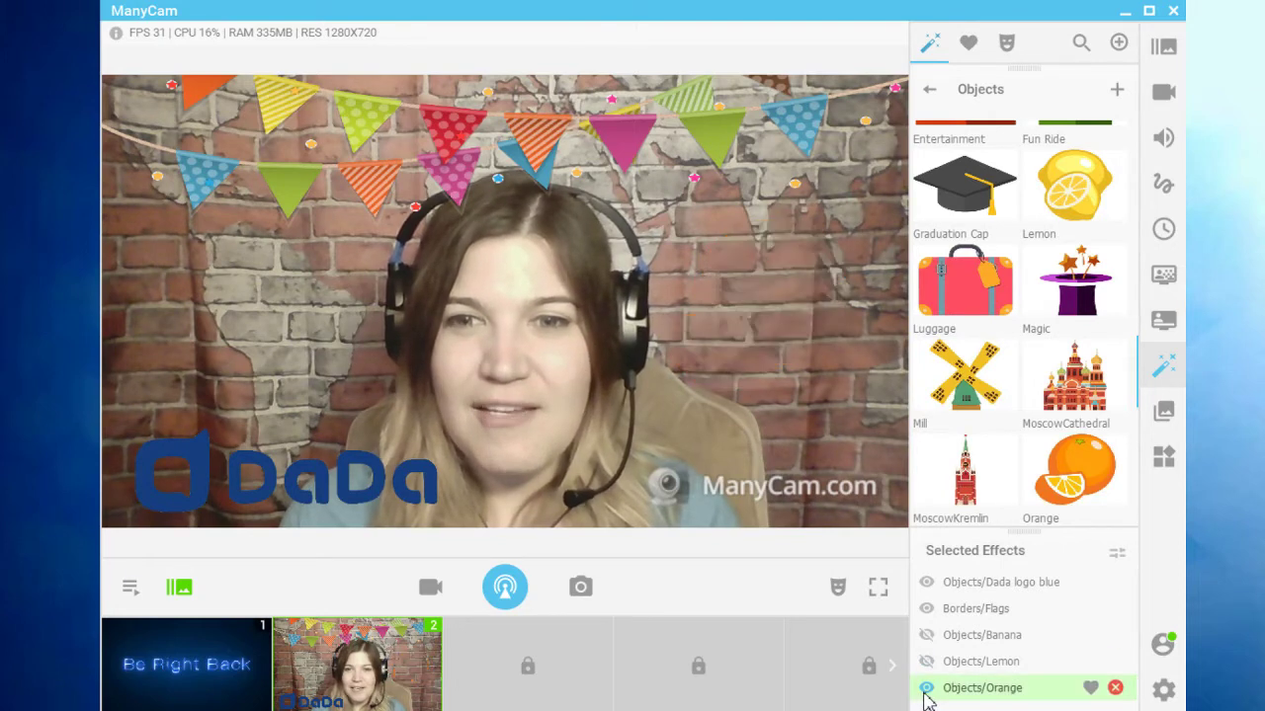
- Add strawberry and watermelon stickers, move each to the upper right, then hide them
{"action": "scroll", "coordinate": [1029, 391], "scroll_direction": "down", "scroll_amount": 5}
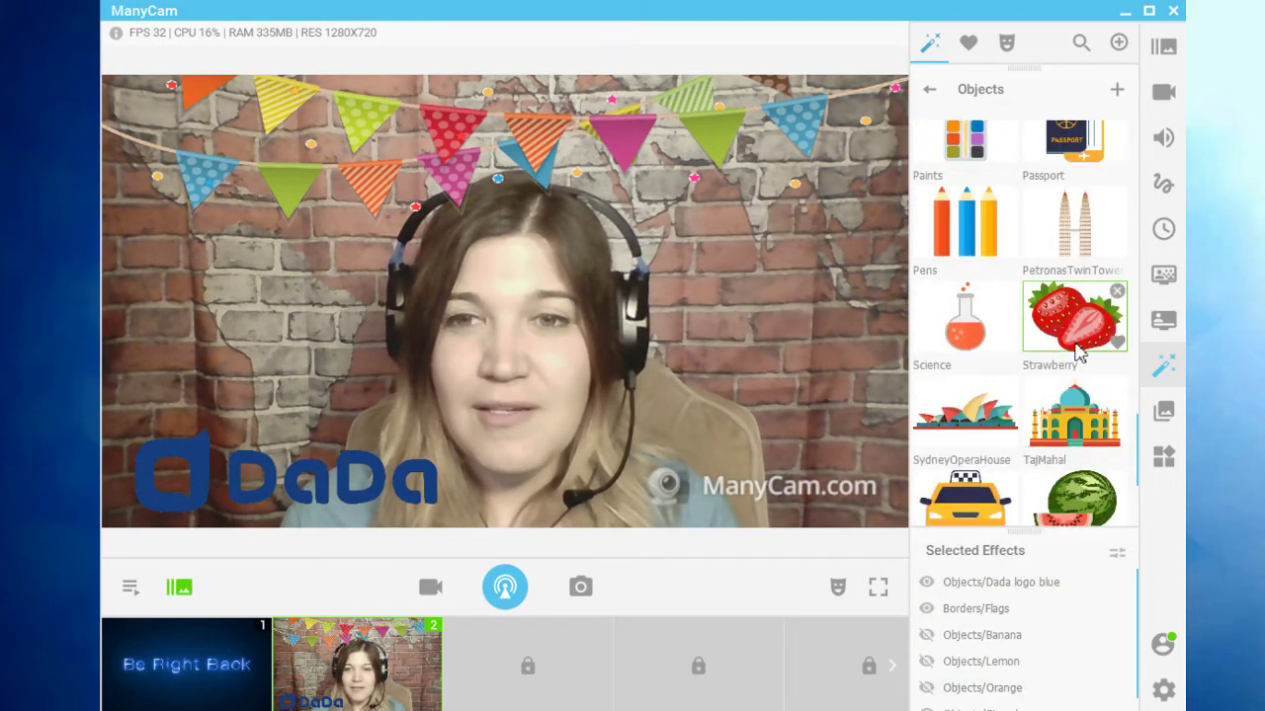
{"action": "left_click", "coordinate": [1074, 316]}
{"action": "left_click_drag", "start_coordinate": [212, 449], "coordinate": [768, 347]}
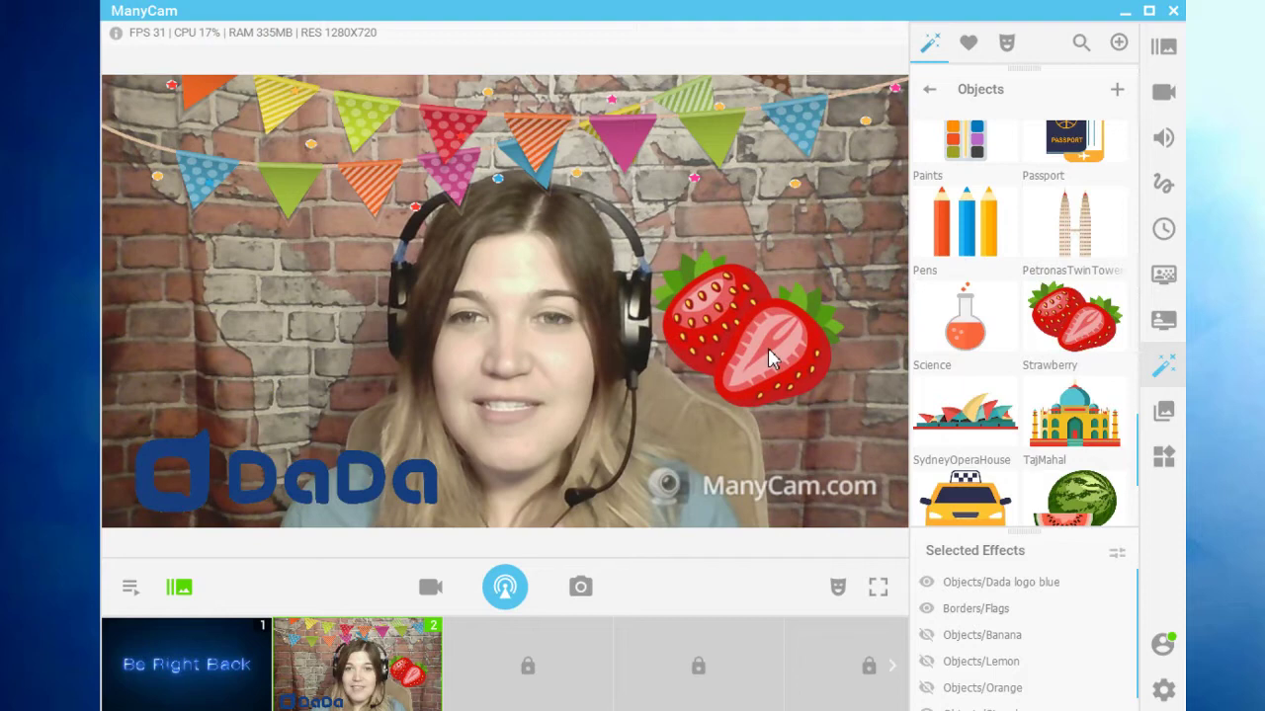
{"action": "scroll", "coordinate": [948, 647], "scroll_direction": "down", "scroll_amount": 1}
{"action": "left_click", "coordinate": [927, 699]}
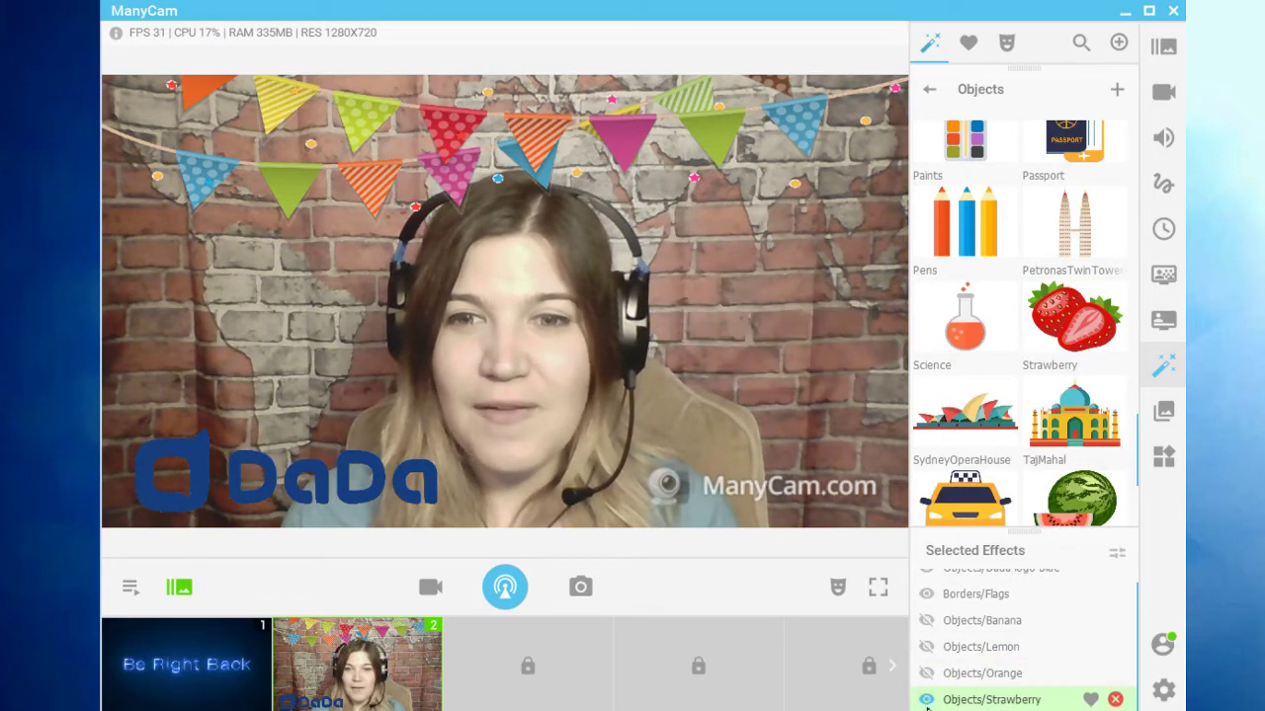
{"action": "scroll", "coordinate": [1027, 395], "scroll_direction": "down", "scroll_amount": 1}
{"action": "left_click", "coordinate": [1074, 395]}
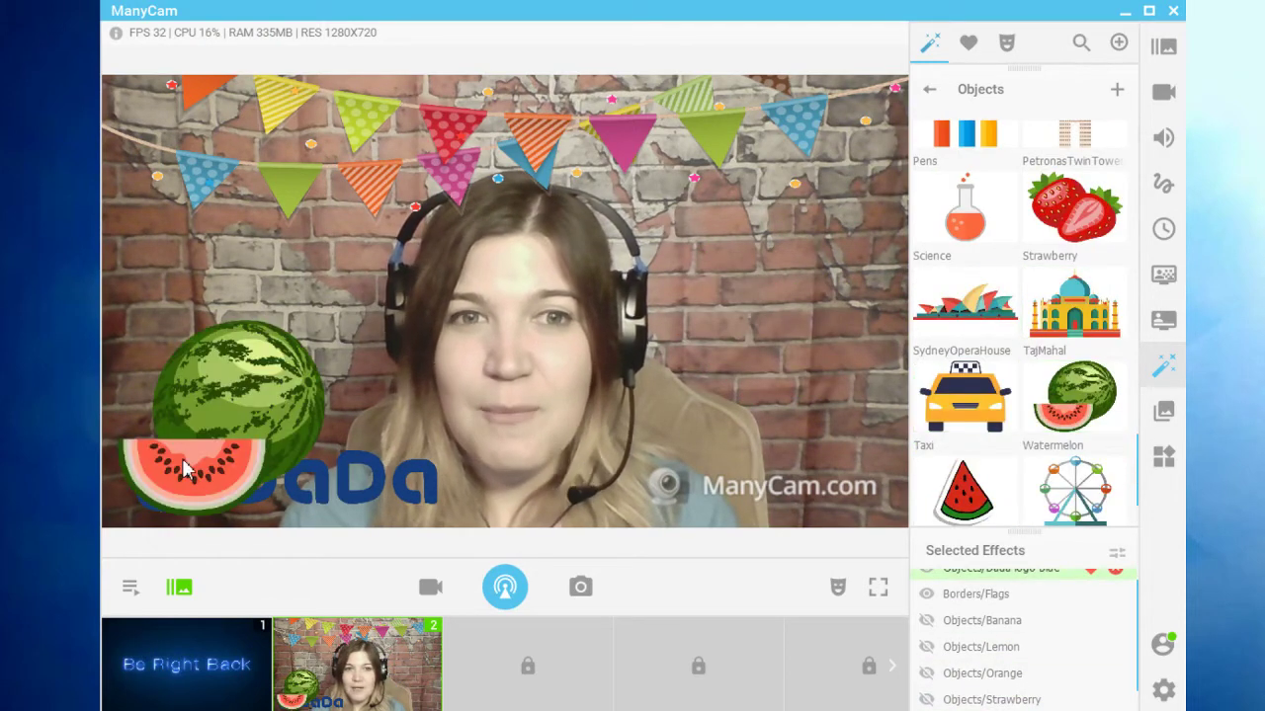
{"action": "left_click_drag", "start_coordinate": [236, 415], "coordinate": [789, 311]}
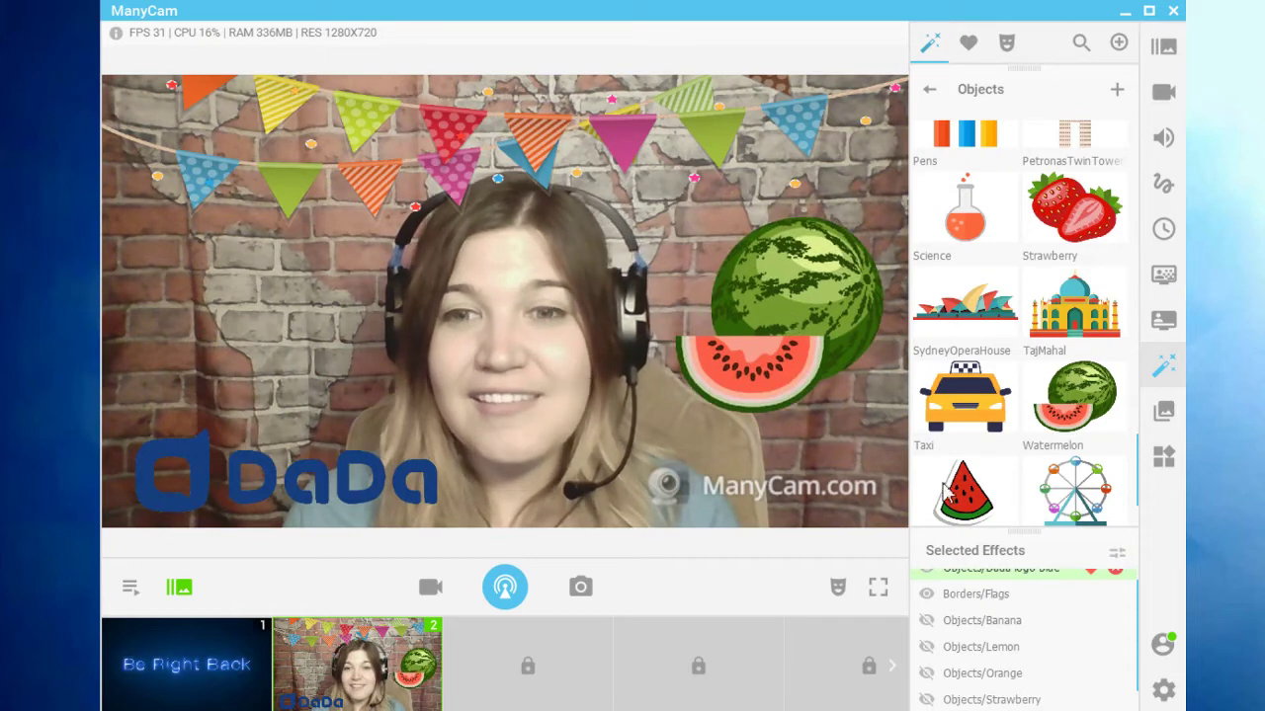
{"action": "scroll", "coordinate": [1022, 650], "scroll_direction": "down", "scroll_amount": 1}
{"action": "left_click", "coordinate": [927, 699]}
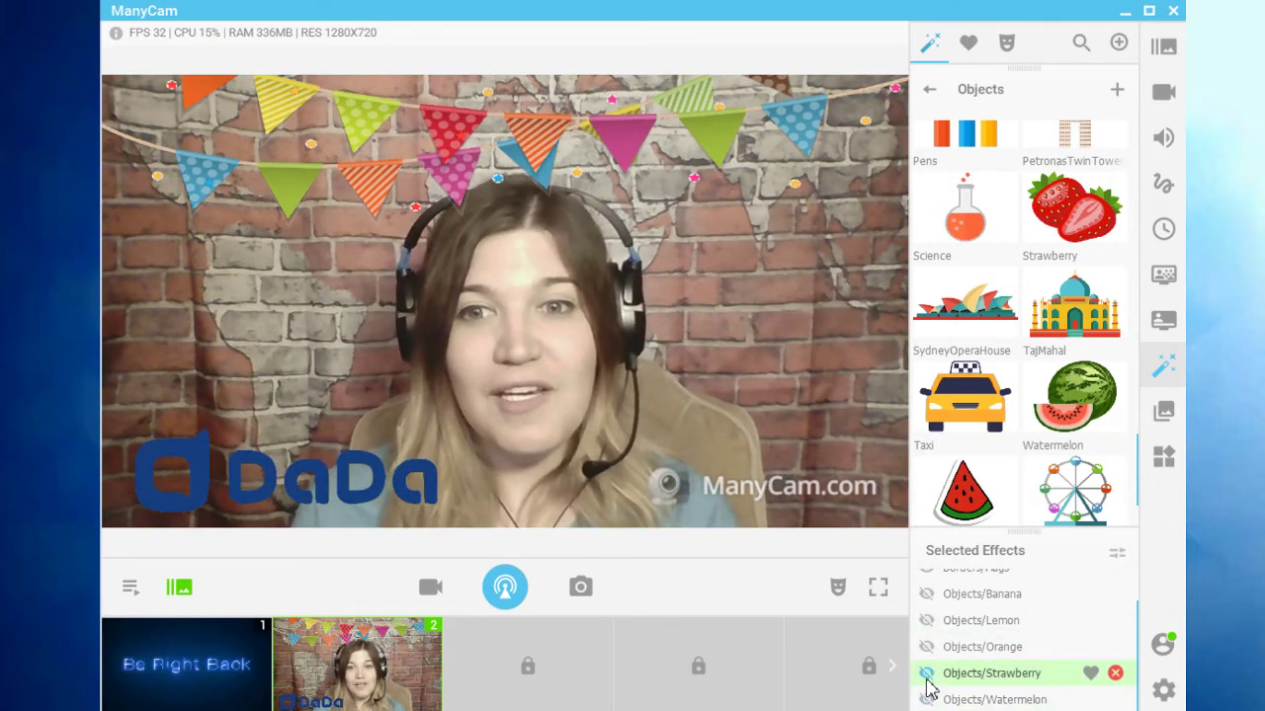
- Briefly show and re-hide the Strawberry, Watermelon, Banana and Lemon stickers
{"action": "left_click", "coordinate": [926, 674]}
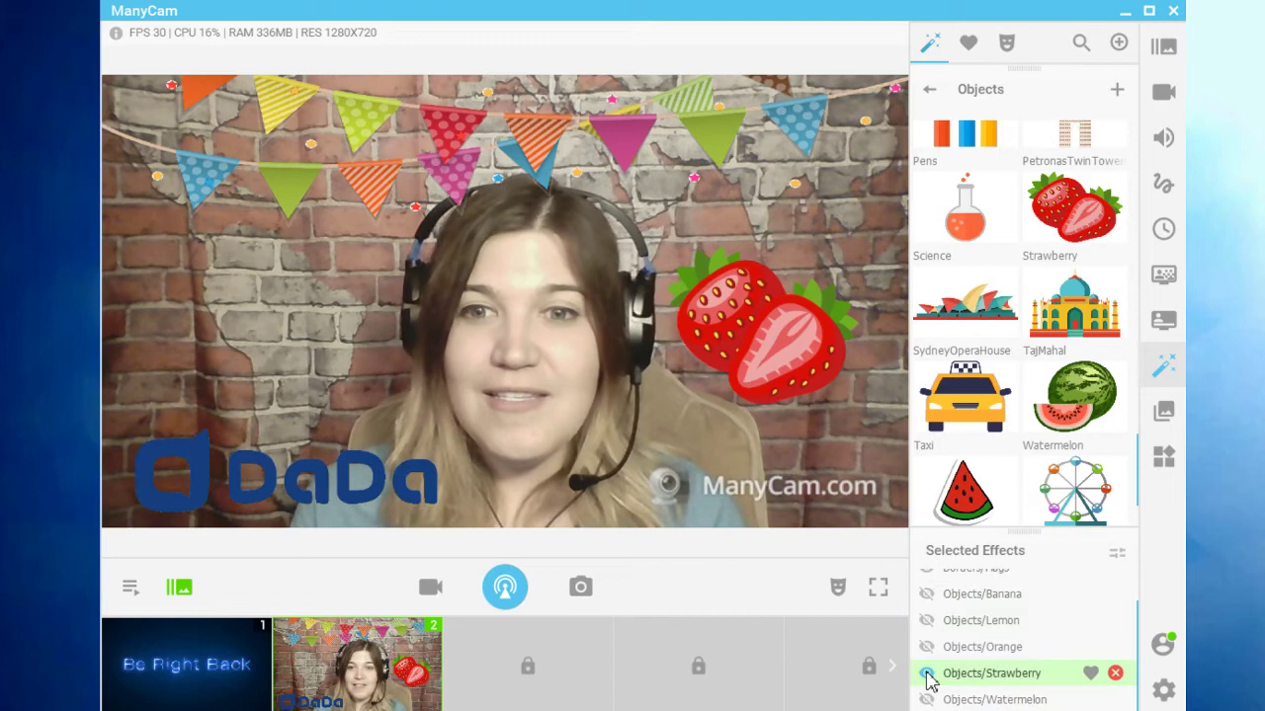
{"action": "left_click", "coordinate": [926, 674]}
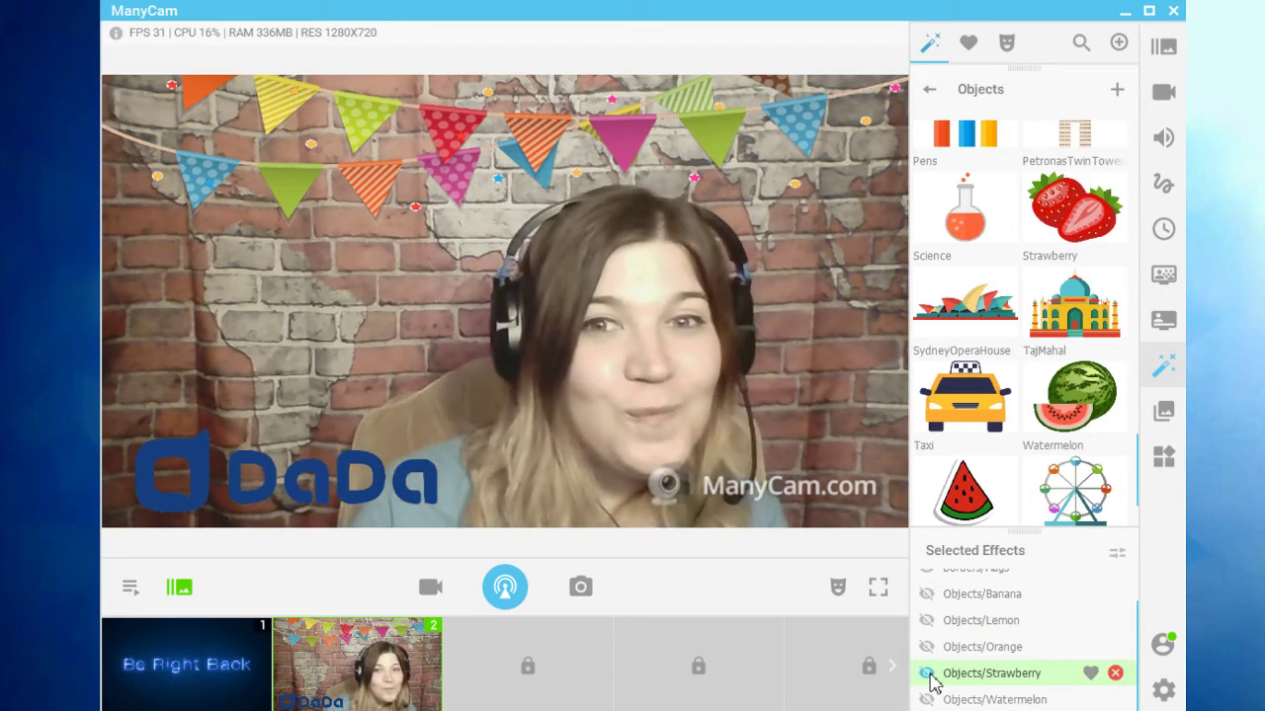
{"action": "left_click", "coordinate": [926, 700]}
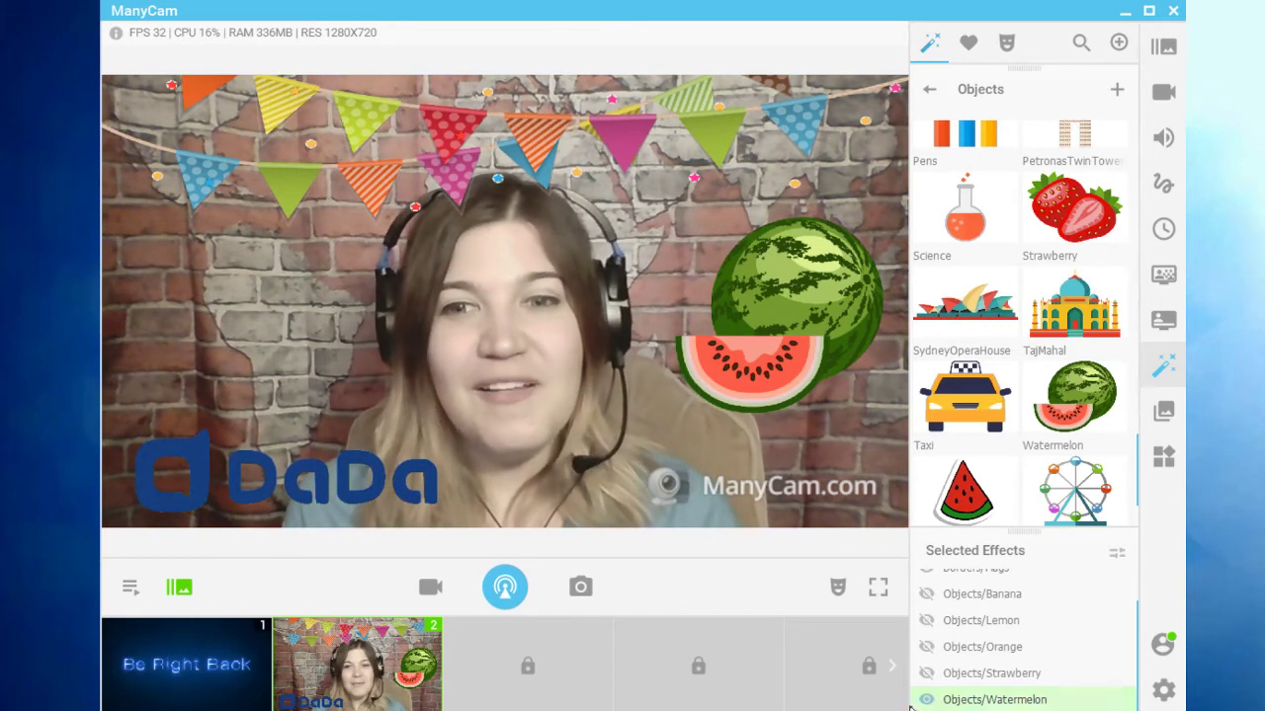
{"action": "left_click", "coordinate": [927, 699]}
{"action": "left_click", "coordinate": [926, 594]}
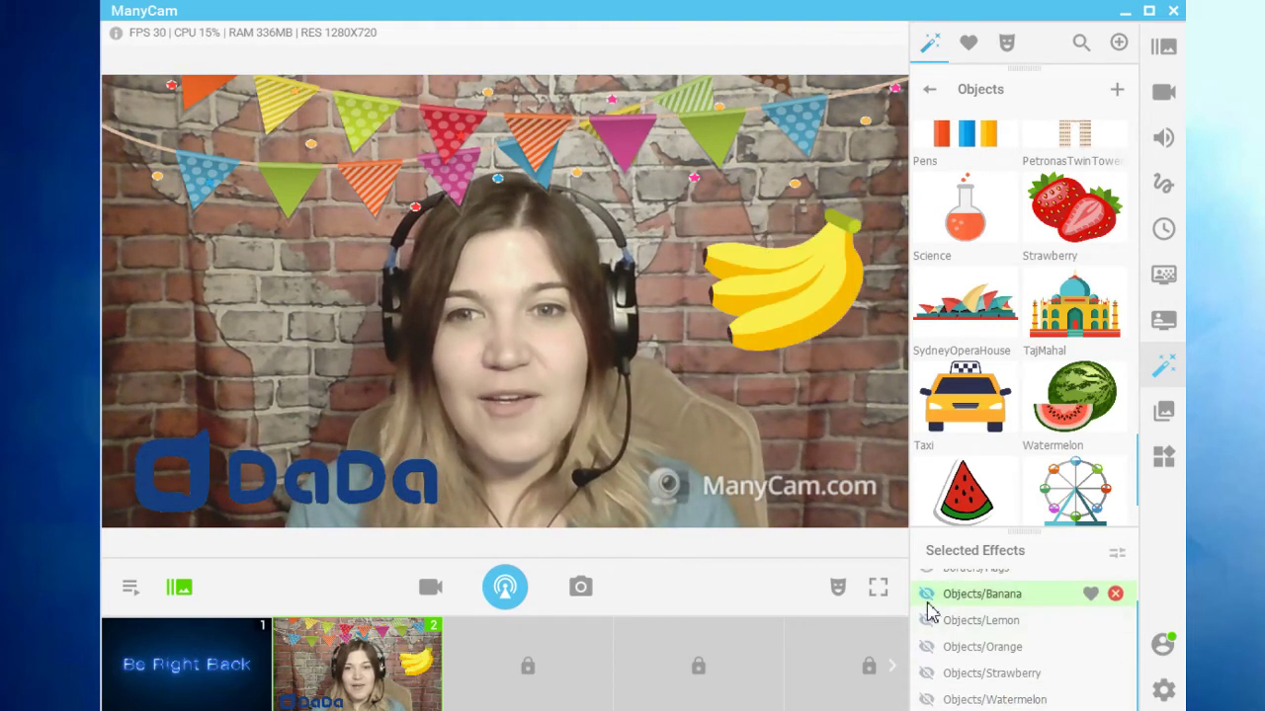
{"action": "left_click", "coordinate": [927, 597]}
{"action": "left_click", "coordinate": [927, 621]}
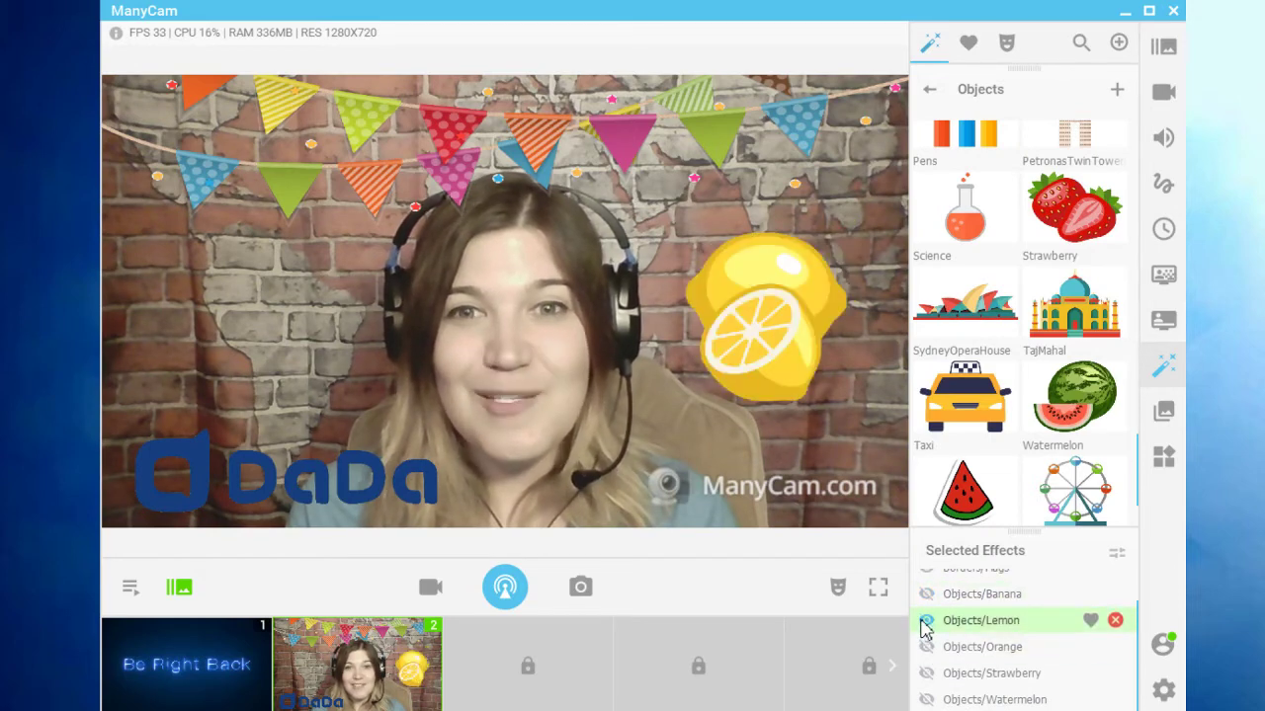
{"action": "left_click", "coordinate": [927, 621]}
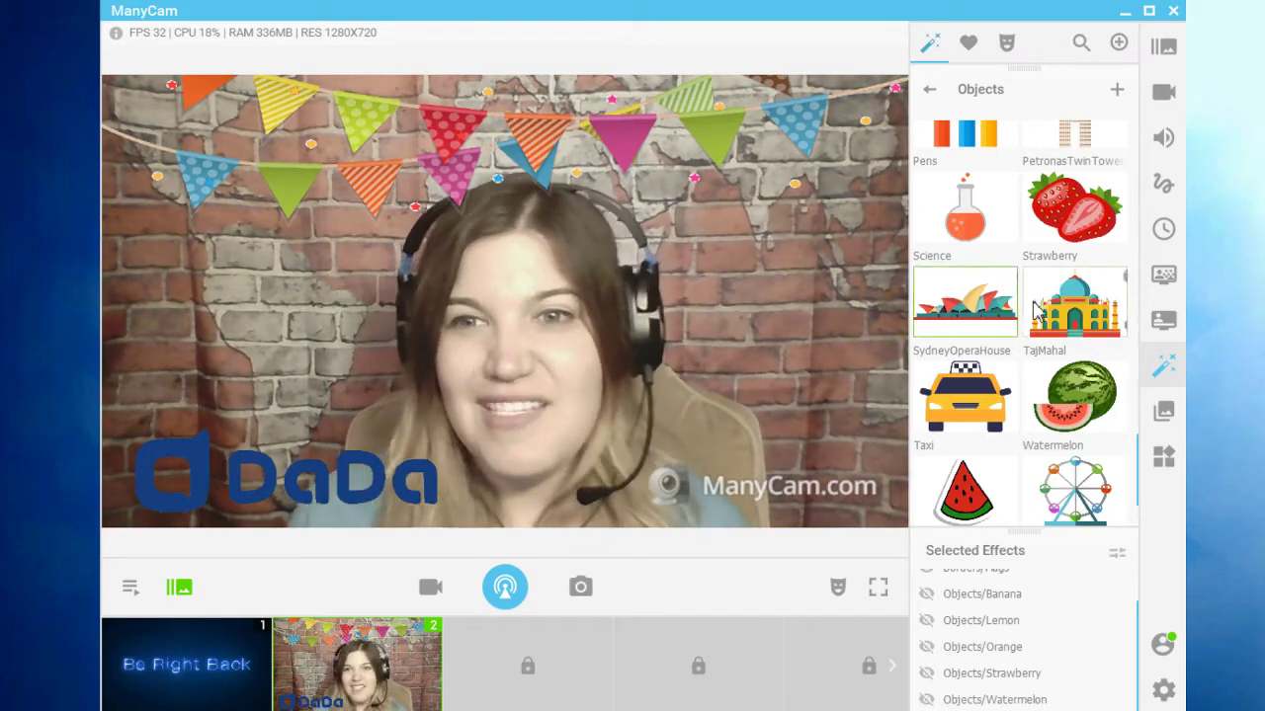
- Remove the Watermelon, Orange, Strawberry, Lemon and Banana objects from Selected Effects
{"action": "left_click", "coordinate": [1116, 698]}
{"action": "left_click", "coordinate": [1115, 676]}
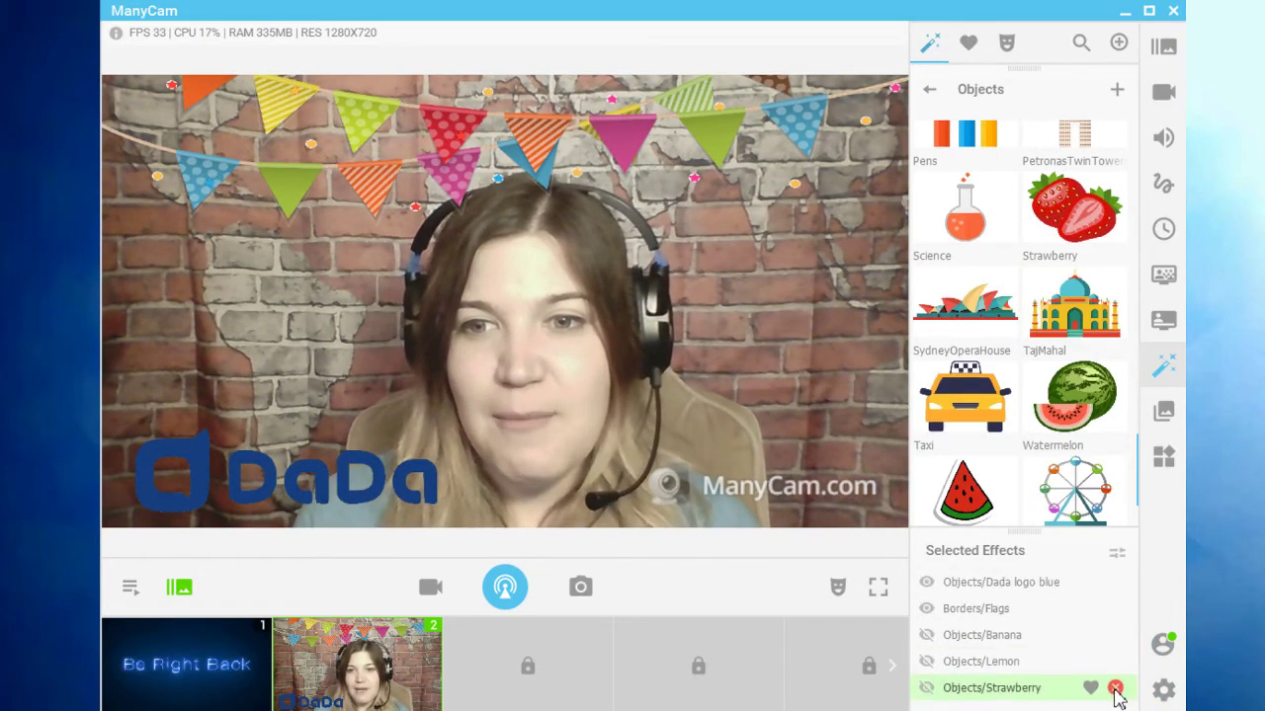
{"action": "left_click", "coordinate": [1115, 686]}
{"action": "left_click", "coordinate": [1115, 662]}
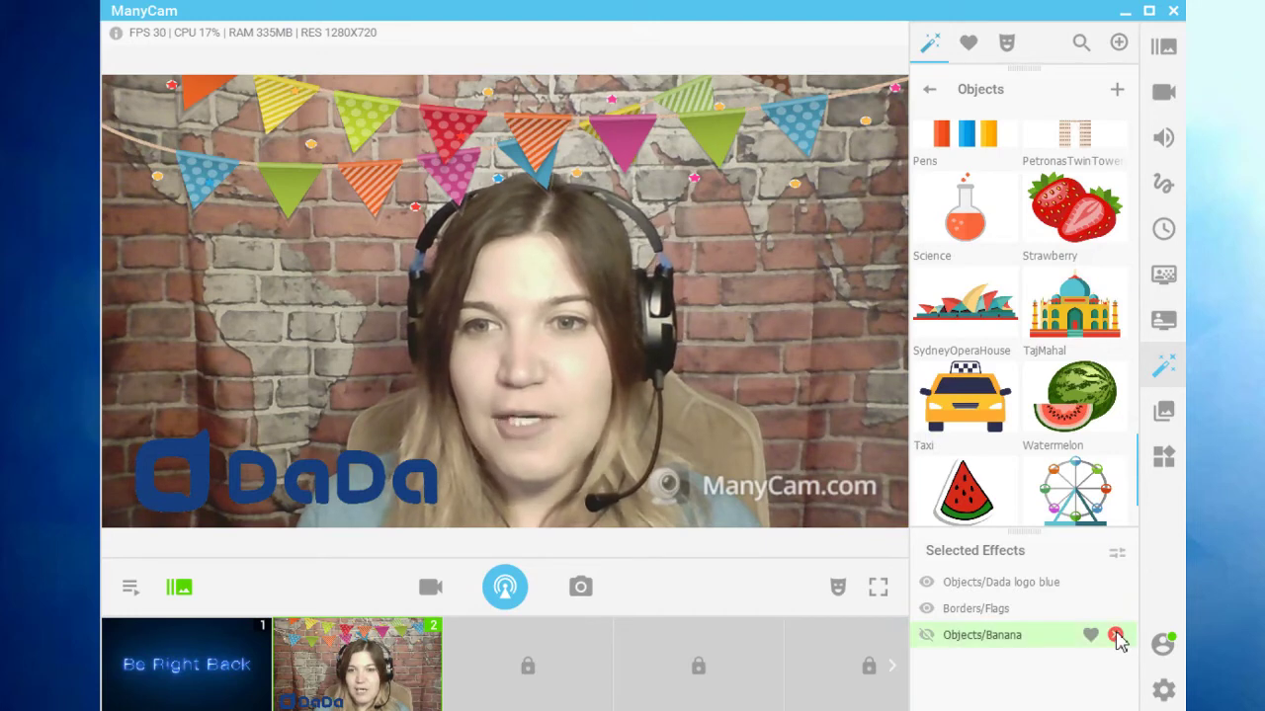
{"action": "left_click", "coordinate": [1115, 636]}
{"action": "scroll", "coordinate": [1022, 336], "scroll_direction": "down", "scroll_amount": 1}
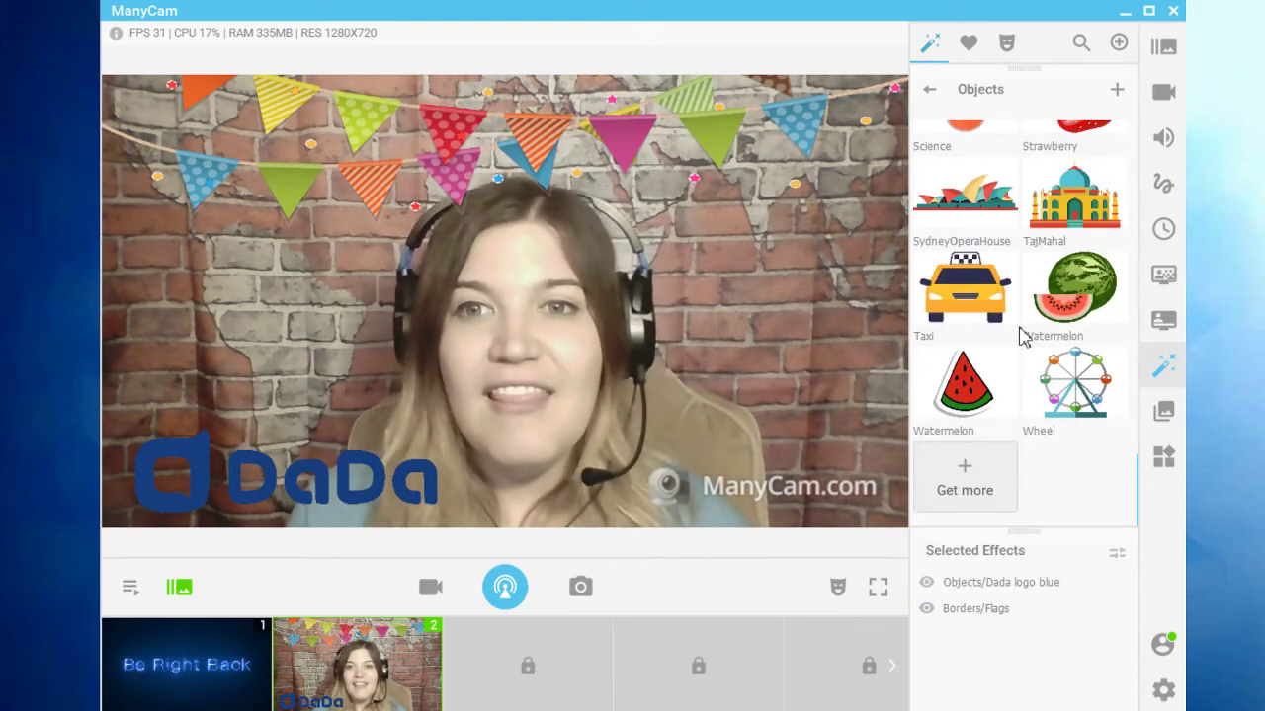
{"action": "scroll", "coordinate": [1022, 336], "scroll_direction": "up", "scroll_amount": 20}
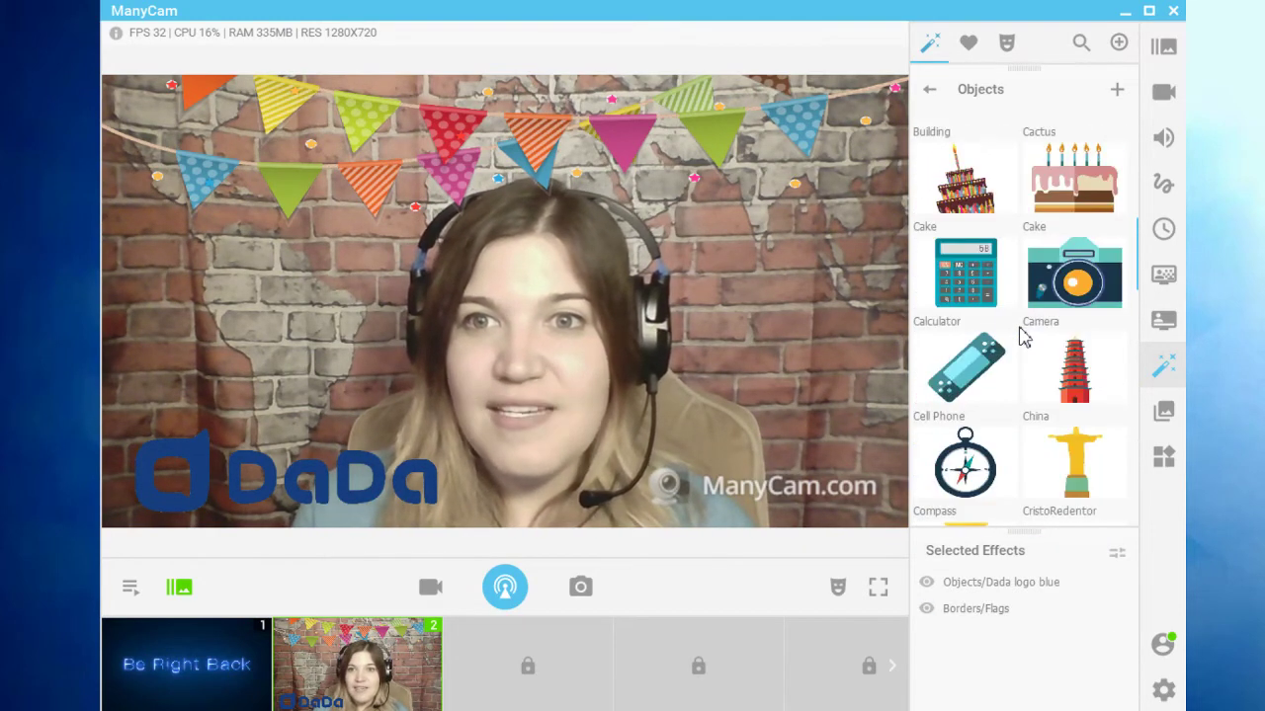
- Open Emoticons, add the Joy emoji at the upper right, then remove it
{"action": "left_click", "coordinate": [930, 89]}
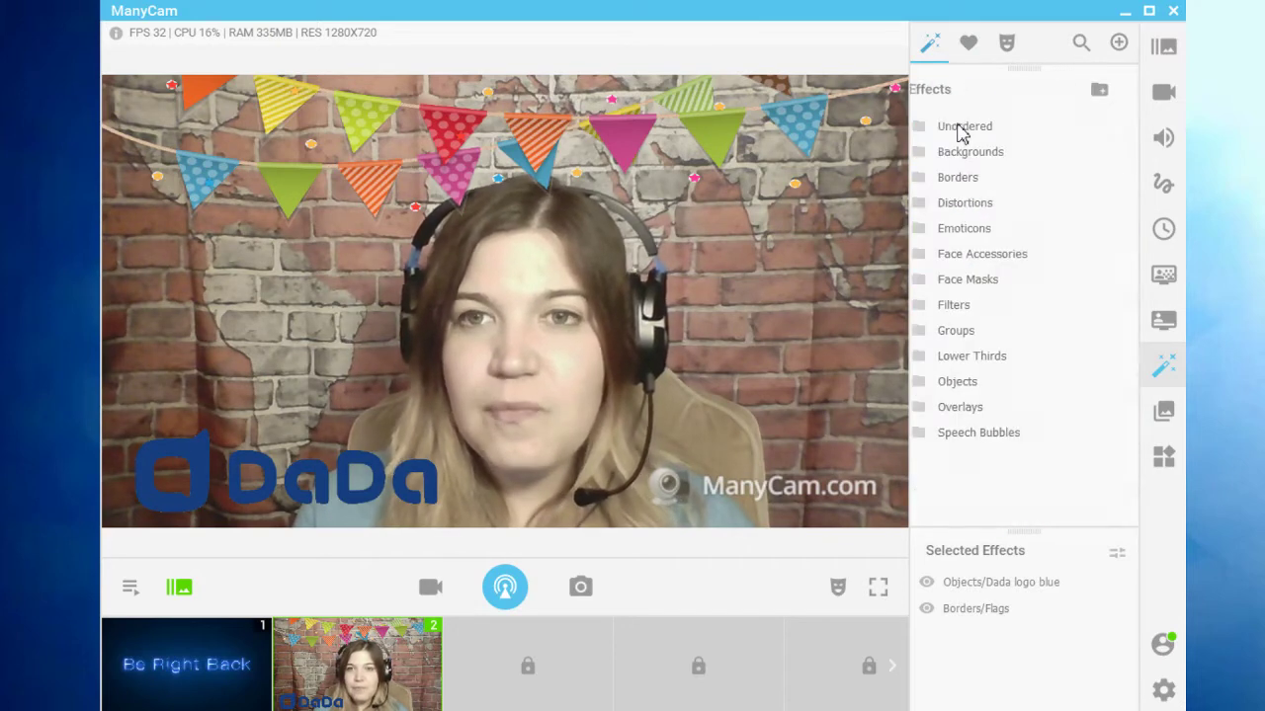
{"action": "left_click", "coordinate": [982, 235]}
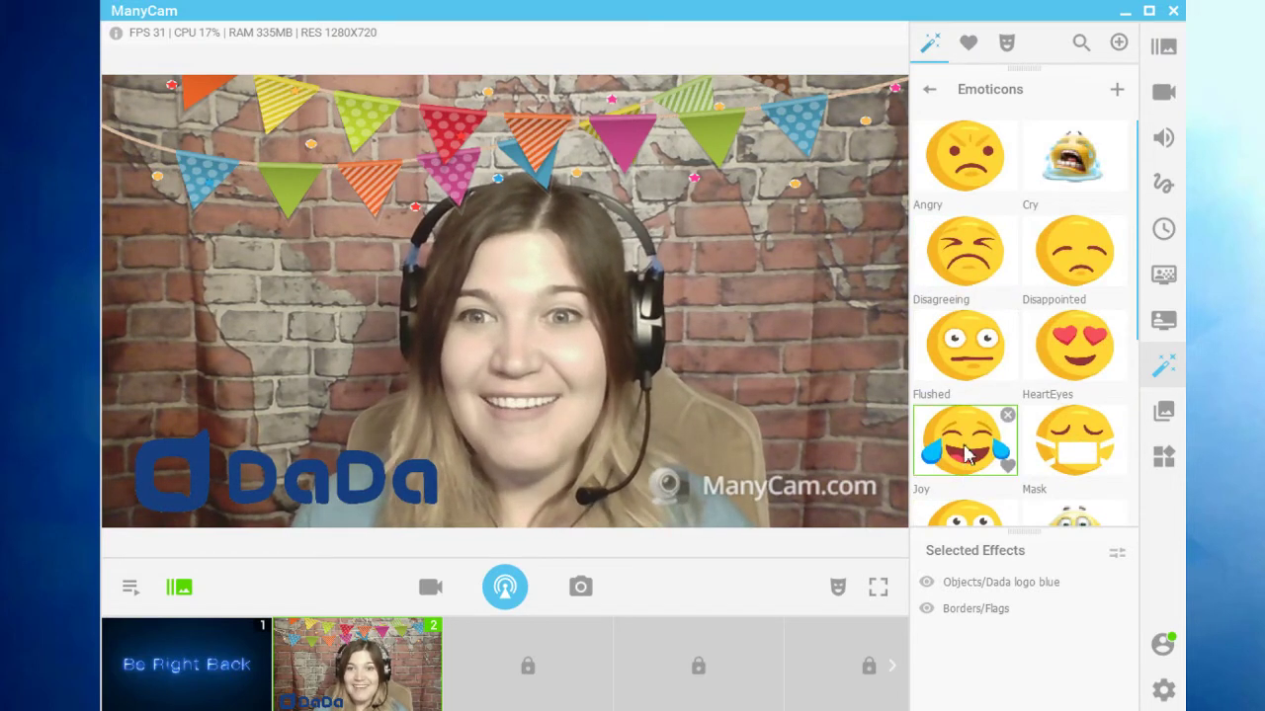
{"action": "scroll", "coordinate": [965, 501], "scroll_direction": "down", "scroll_amount": 1}
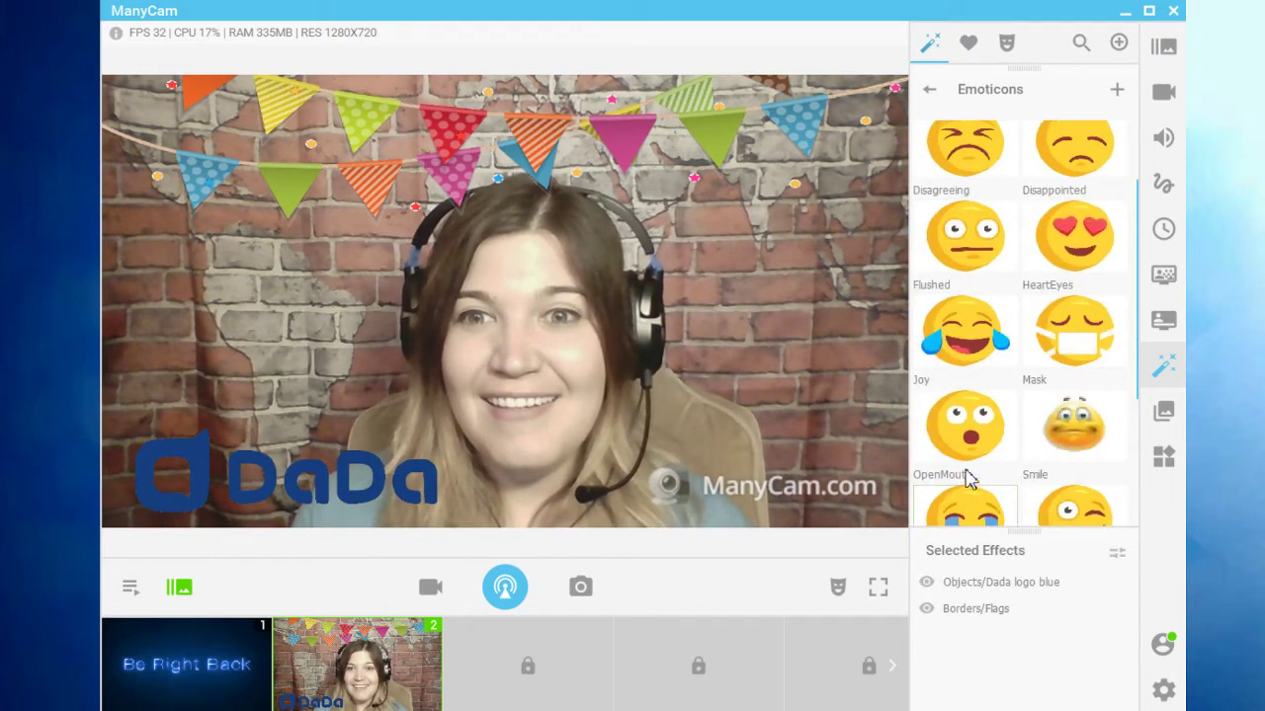
{"action": "left_click", "coordinate": [964, 360]}
{"action": "left_click_drag", "start_coordinate": [298, 456], "coordinate": [845, 306]}
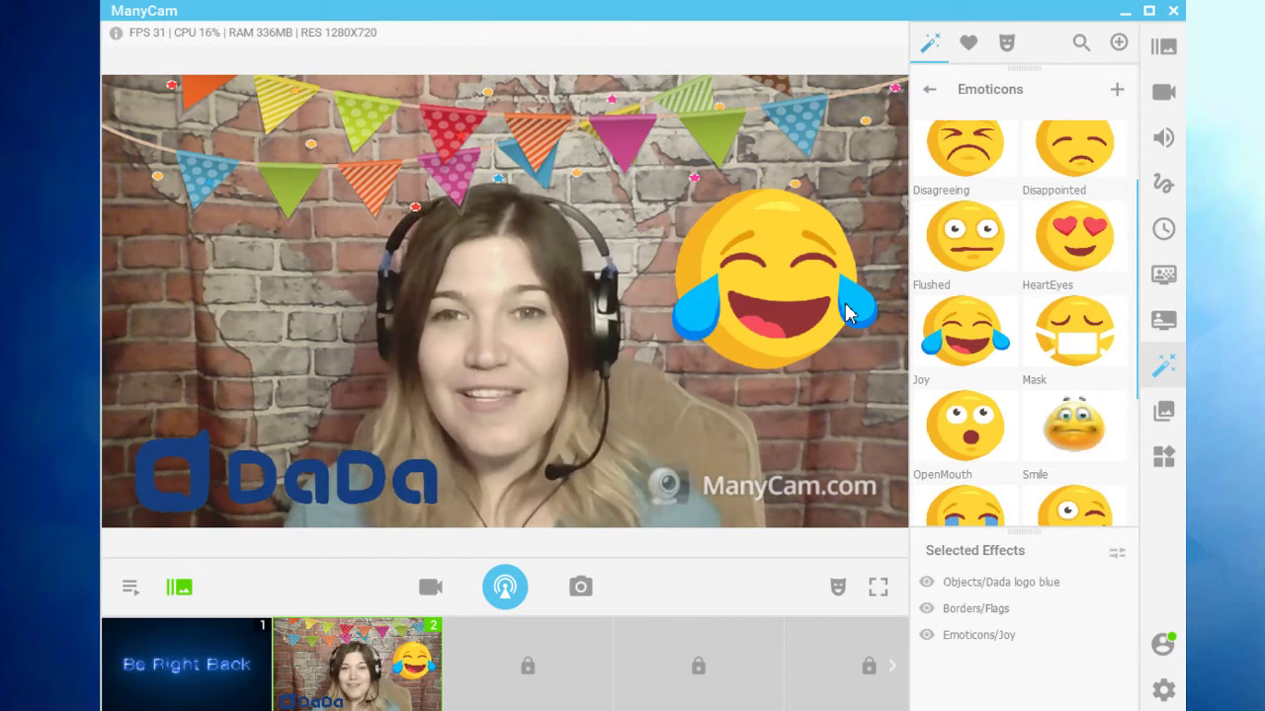
{"action": "left_click", "coordinate": [1115, 638]}
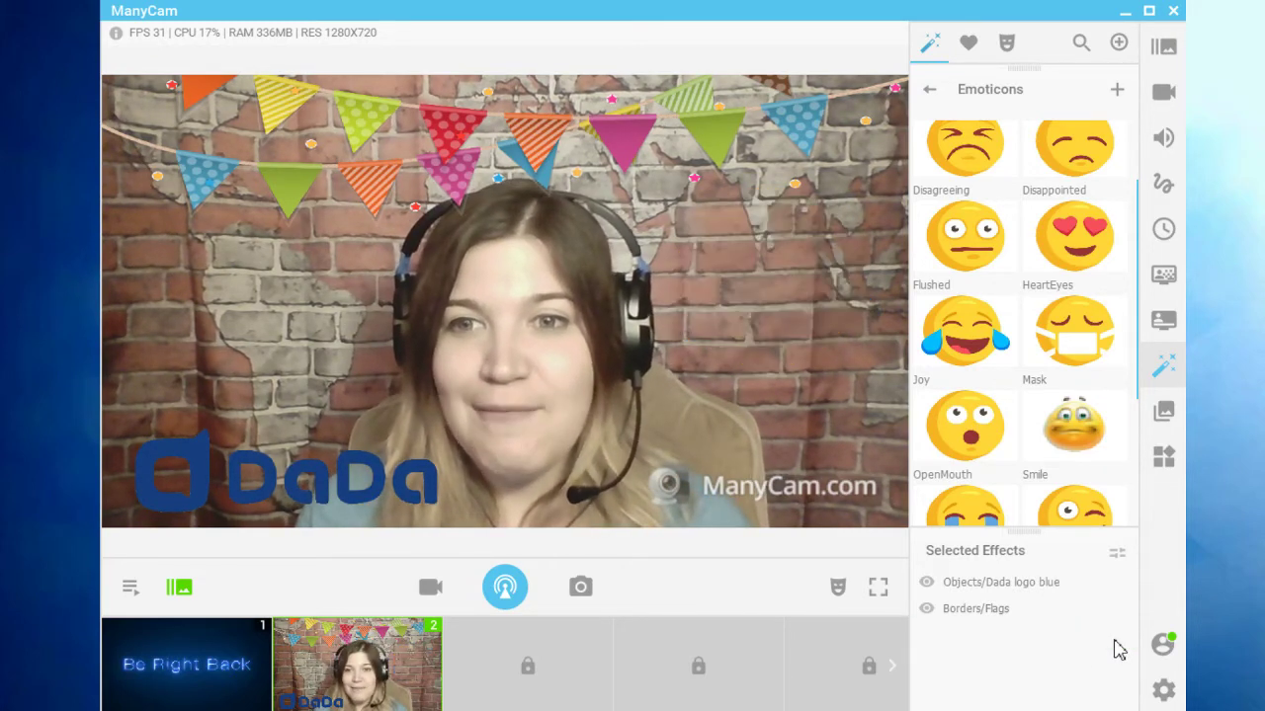
{"action": "scroll", "coordinate": [982, 353], "scroll_direction": "down", "scroll_amount": 5}
{"action": "scroll", "coordinate": [978, 346], "scroll_direction": "up", "scroll_amount": 8}
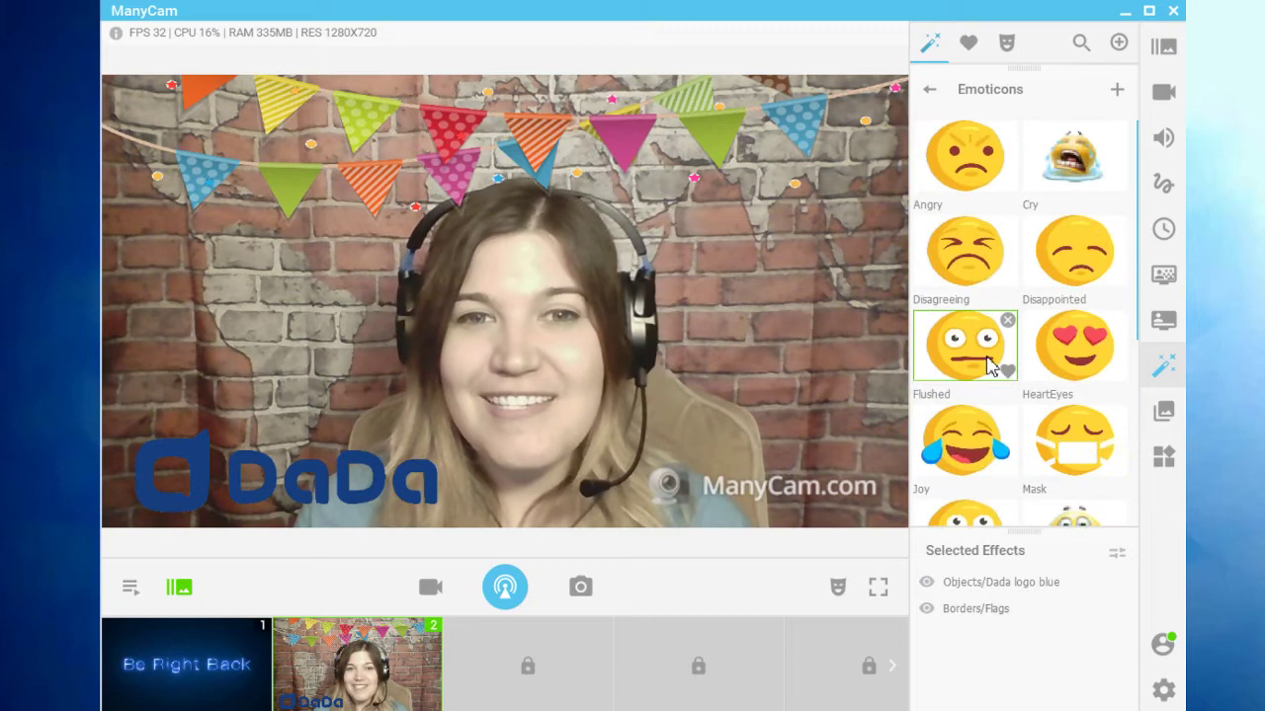
- In Speech Bubbles, remove the Hello bubble, then try and remove Hooray, cancelling its deletion twice
{"action": "left_click", "coordinate": [930, 90]}
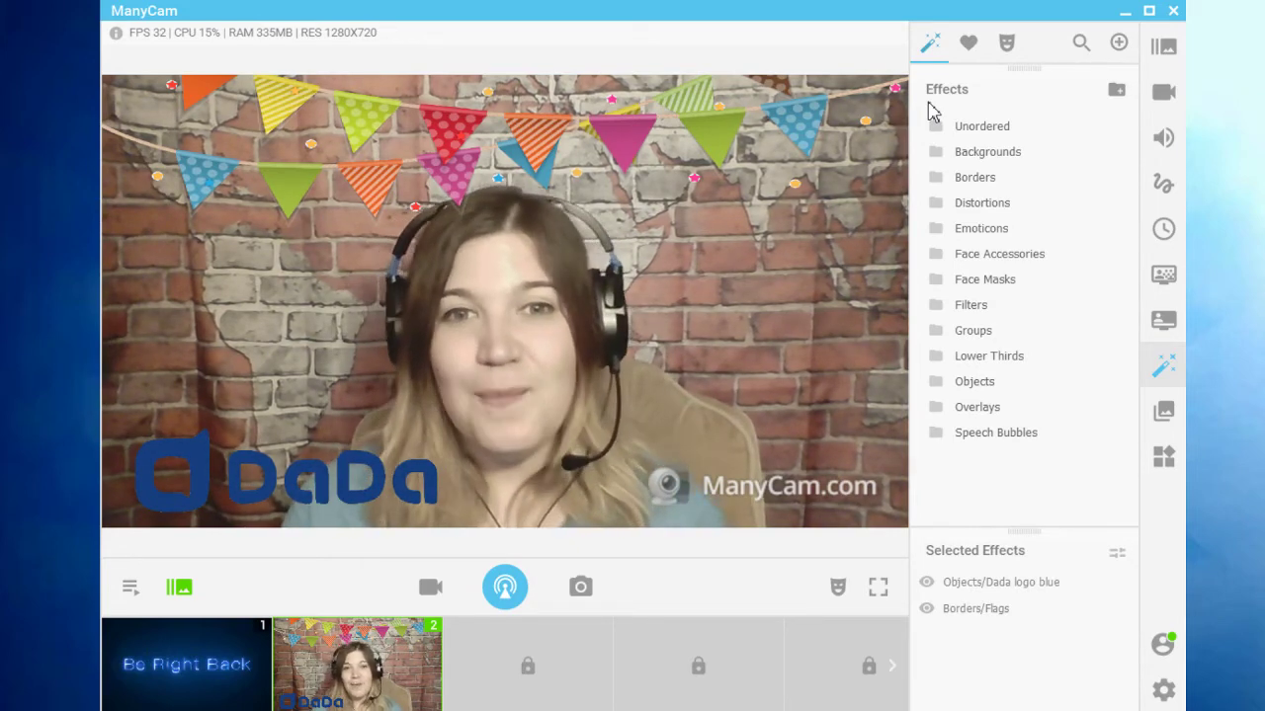
{"action": "left_click", "coordinate": [996, 442]}
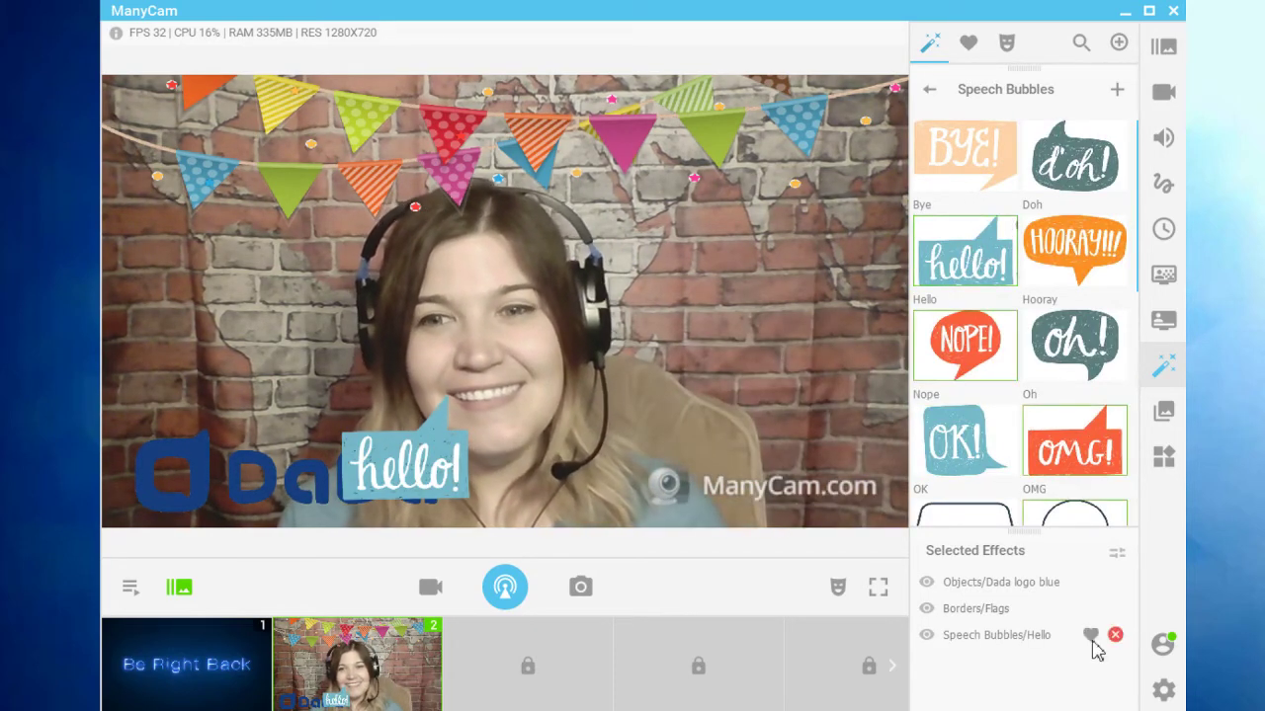
{"action": "left_click", "coordinate": [1114, 635]}
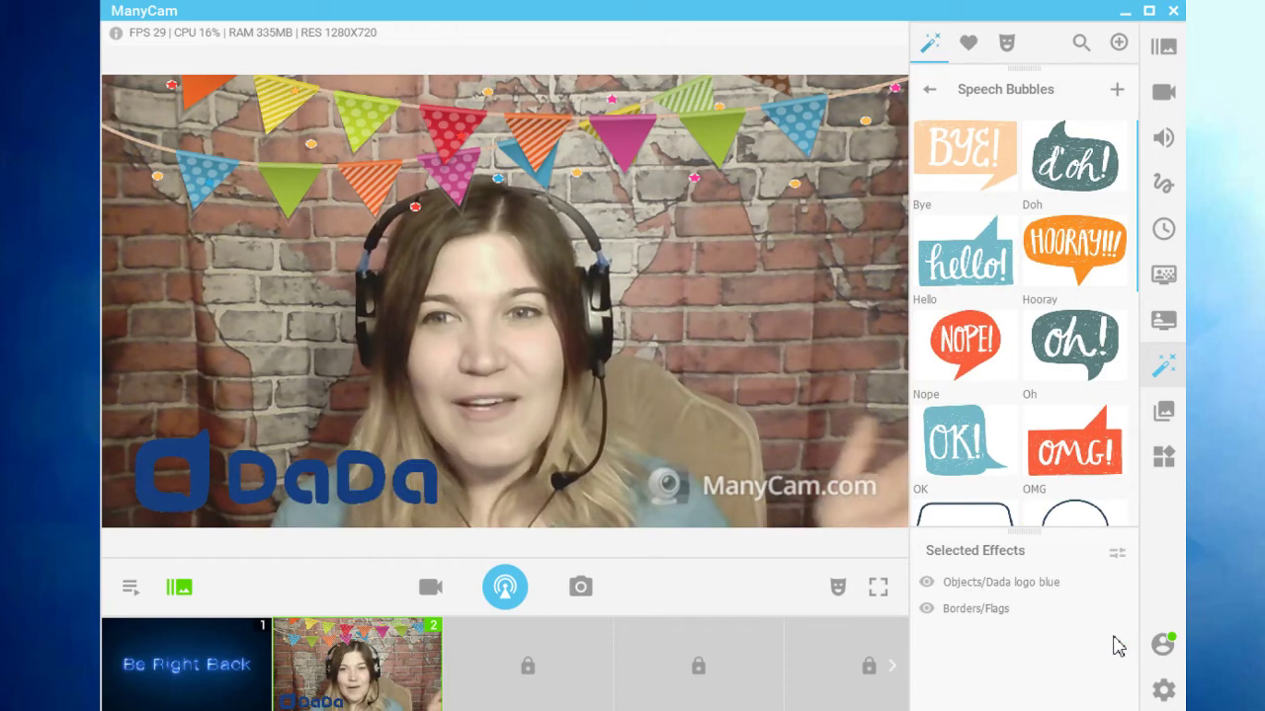
{"action": "left_click", "coordinate": [1072, 247]}
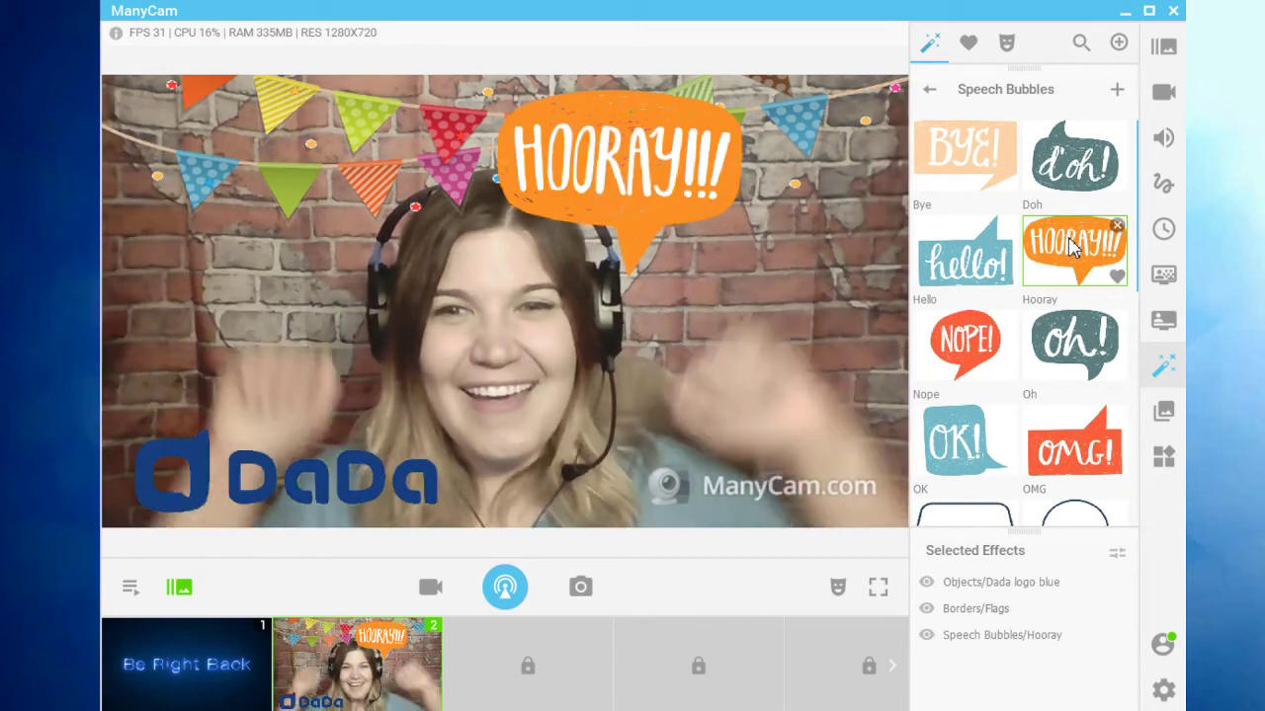
{"action": "left_click", "coordinate": [1117, 228]}
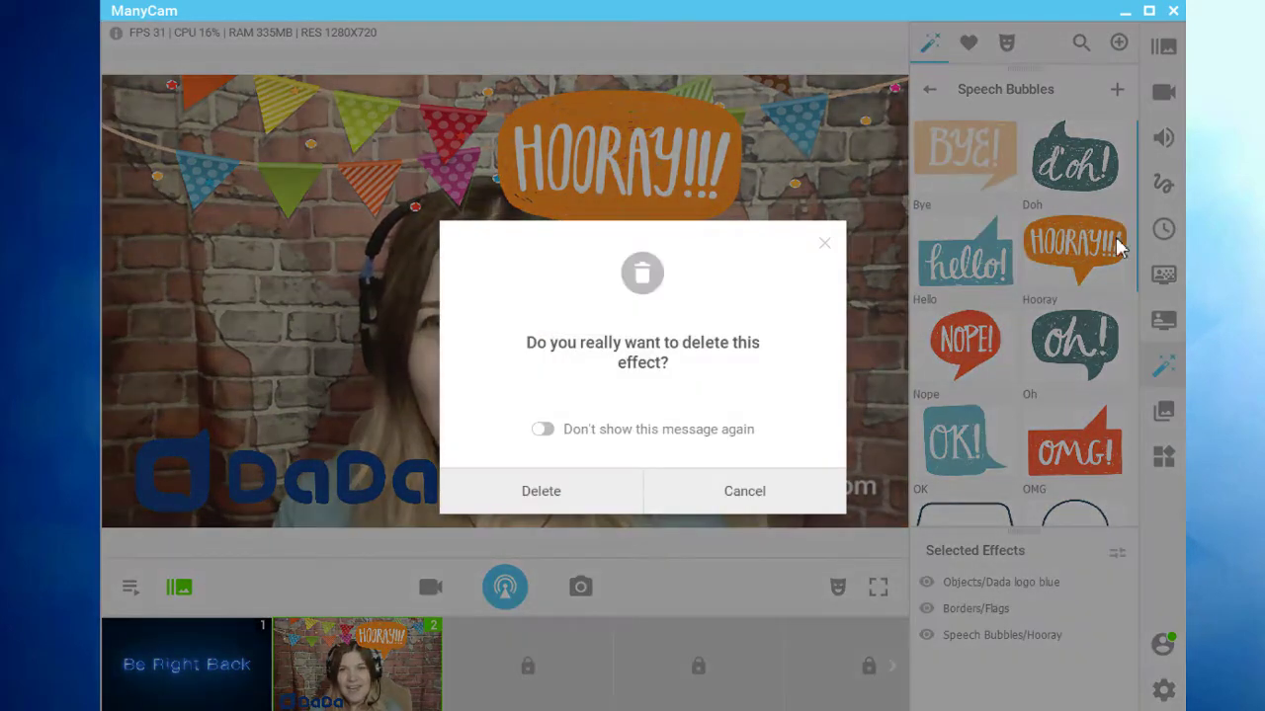
{"action": "left_click", "coordinate": [756, 492]}
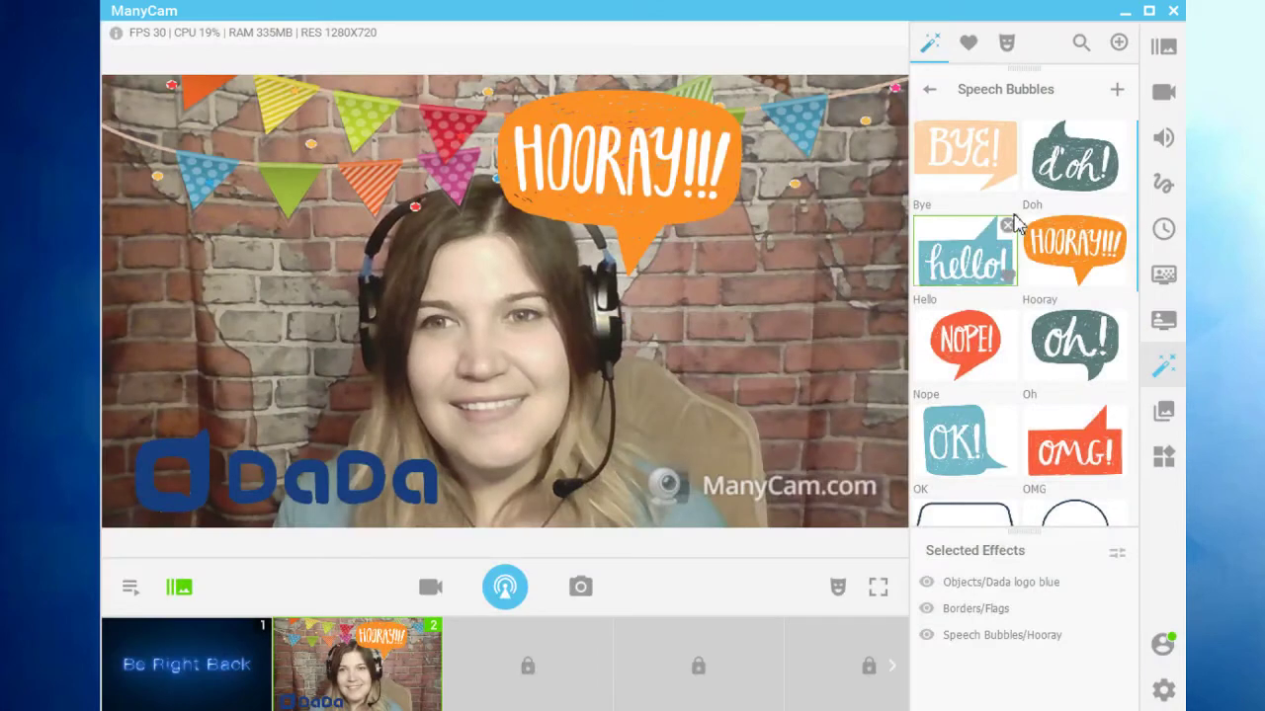
{"action": "left_click", "coordinate": [1118, 226]}
{"action": "left_click", "coordinate": [779, 492]}
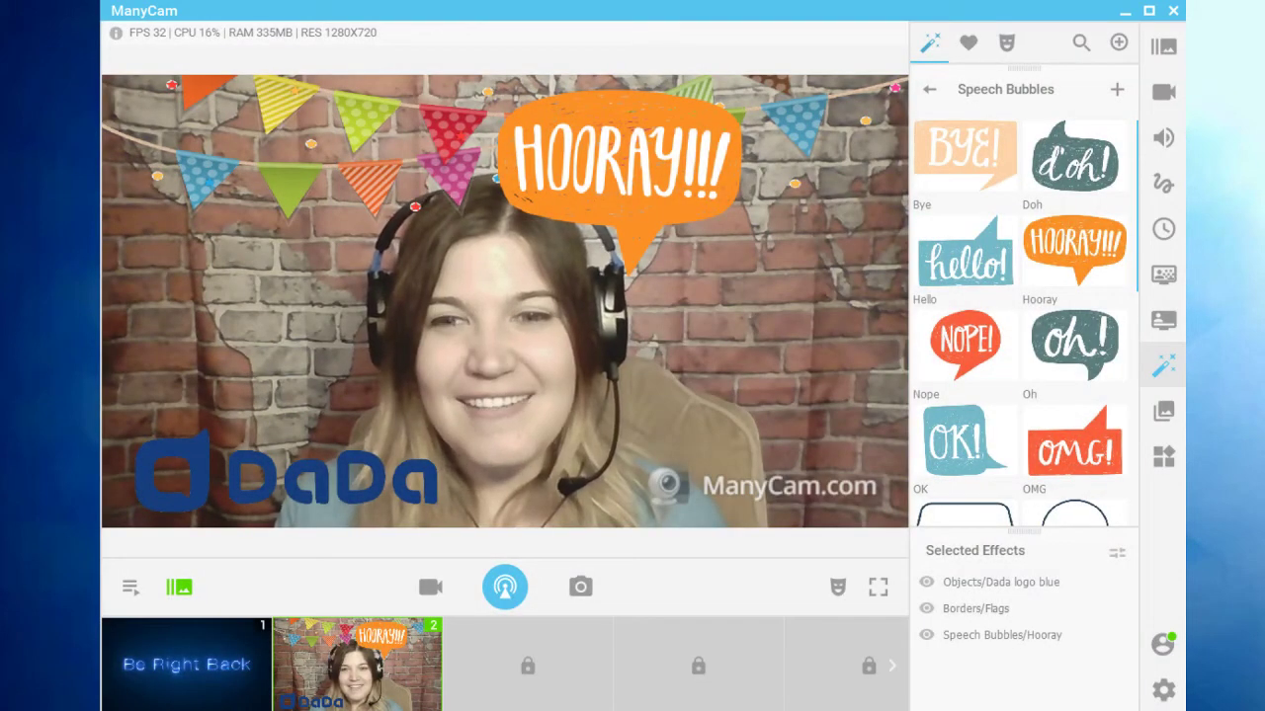
{"action": "left_click", "coordinate": [1116, 636]}
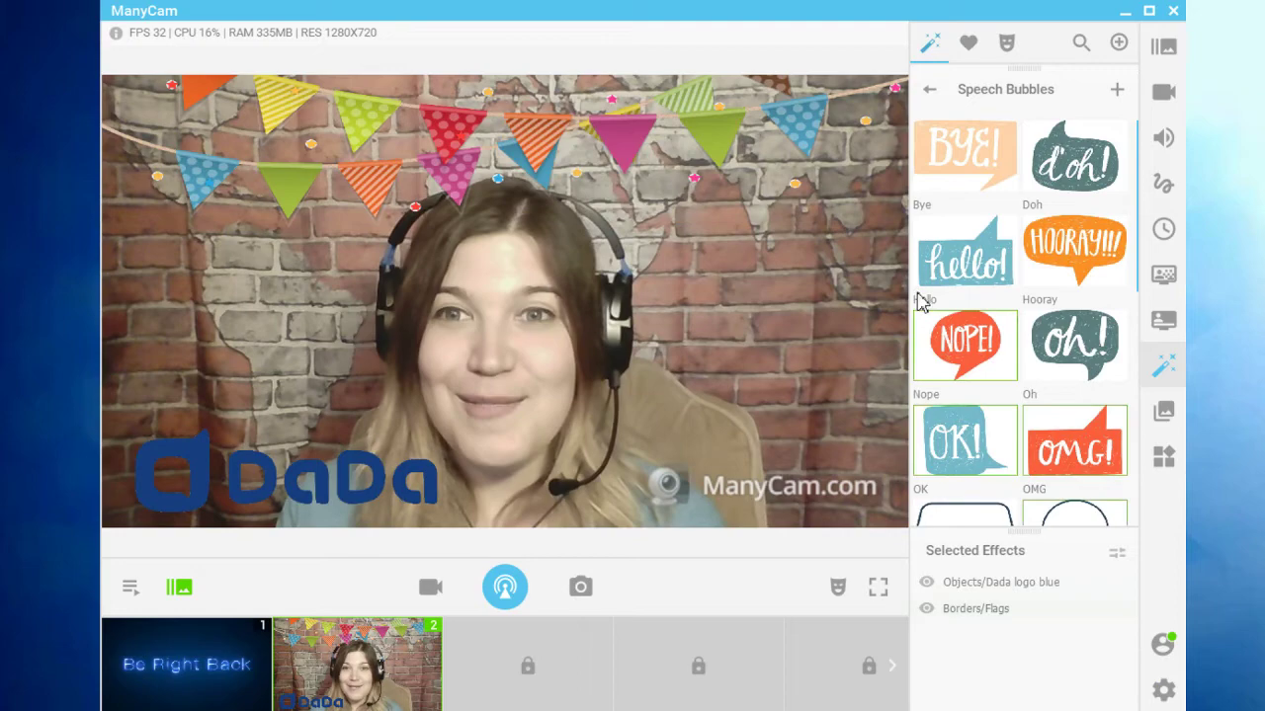
- Try the Bye, Wow and Yes speech bubbles, removing each from the video
{"action": "left_click", "coordinate": [963, 166]}
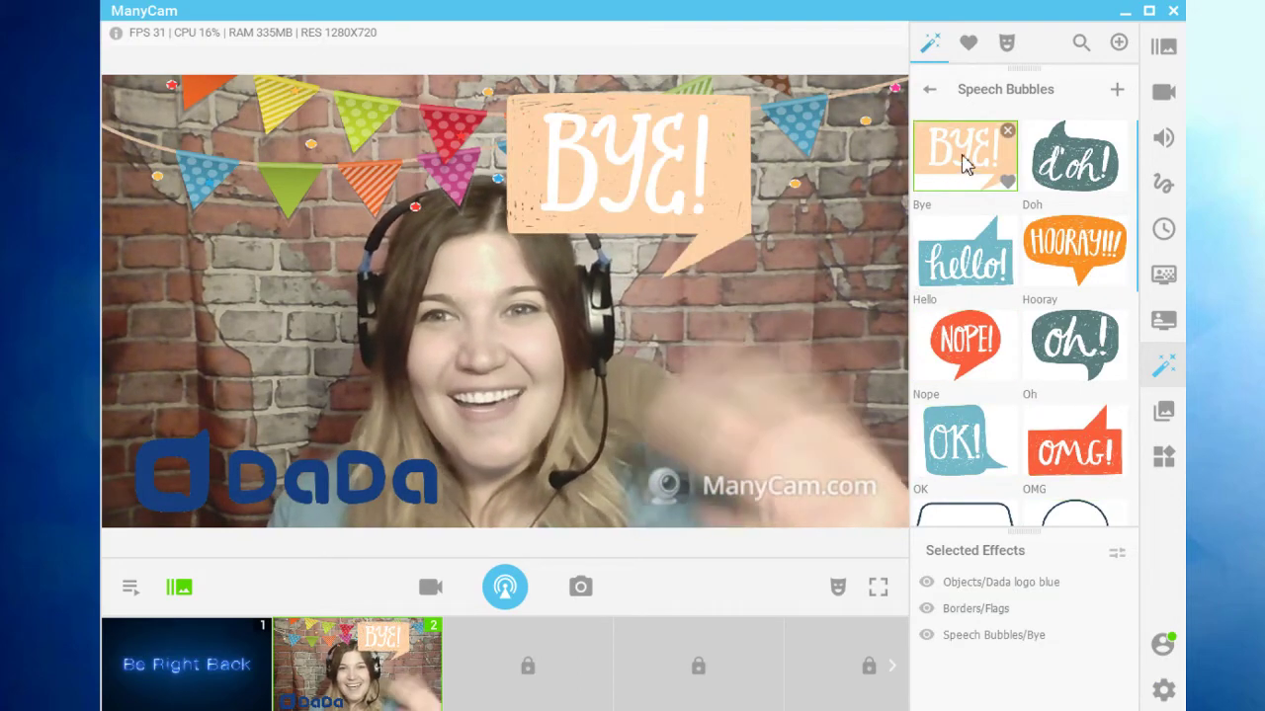
{"action": "left_click", "coordinate": [1007, 131]}
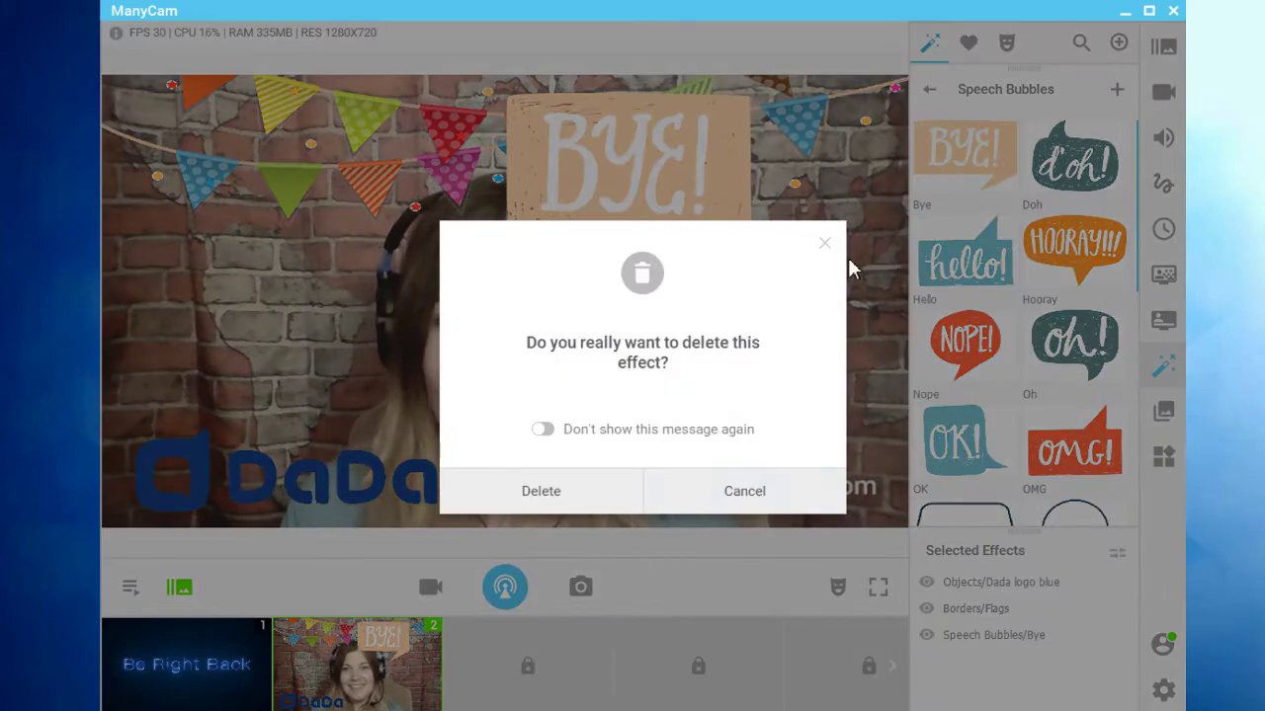
{"action": "left_click", "coordinate": [824, 243]}
{"action": "left_click", "coordinate": [1117, 635]}
{"action": "scroll", "coordinate": [1055, 423], "scroll_direction": "down", "scroll_amount": 1}
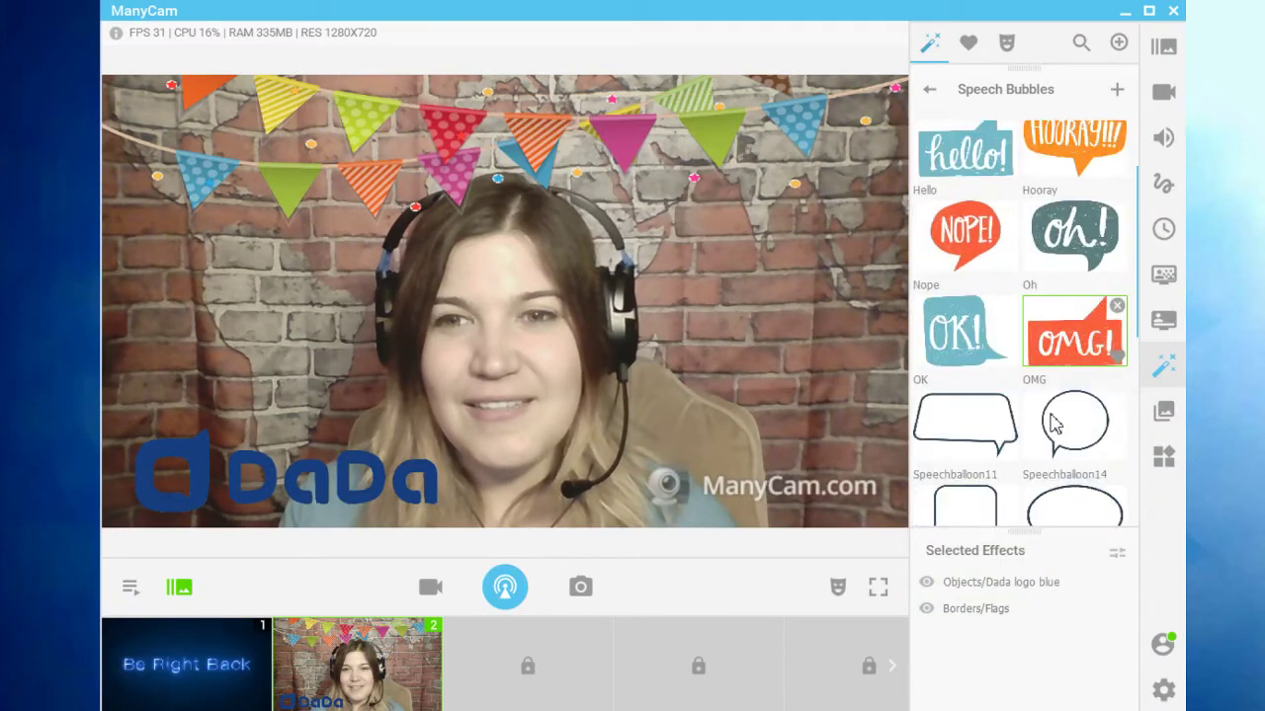
{"action": "scroll", "coordinate": [1055, 422], "scroll_direction": "down", "scroll_amount": 3}
{"action": "left_click", "coordinate": [956, 413]}
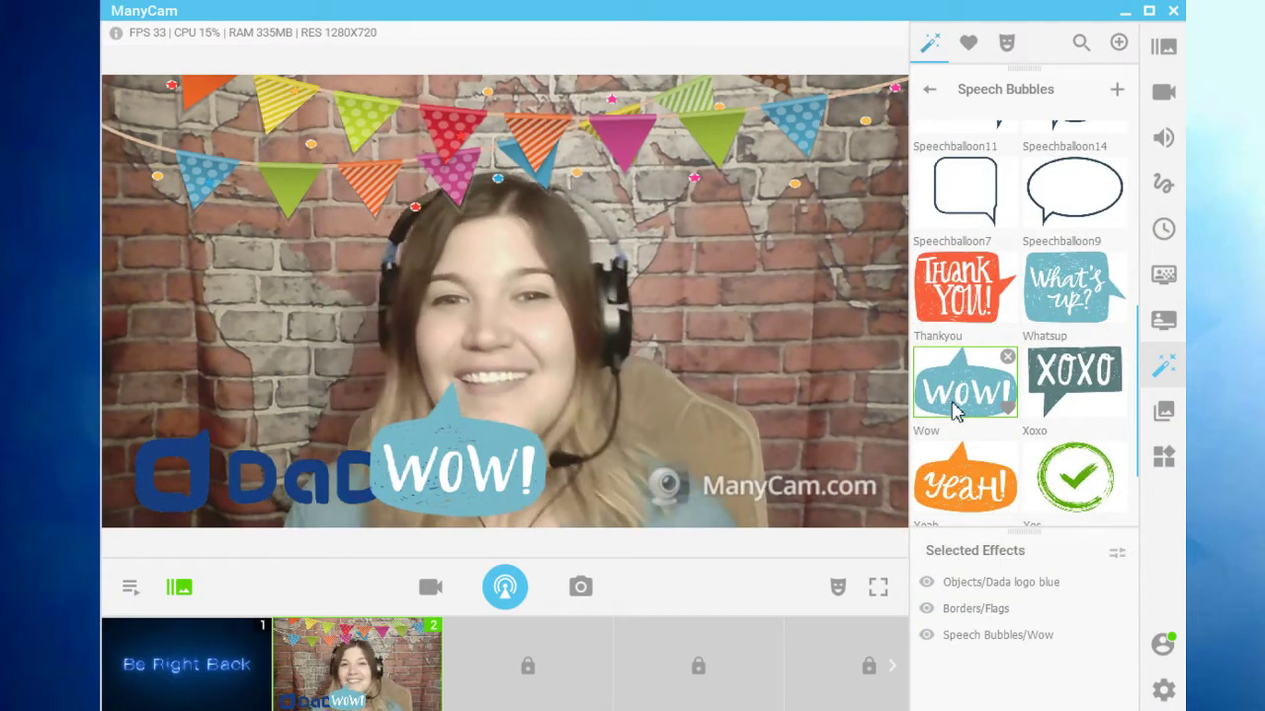
{"action": "left_click", "coordinate": [1115, 634]}
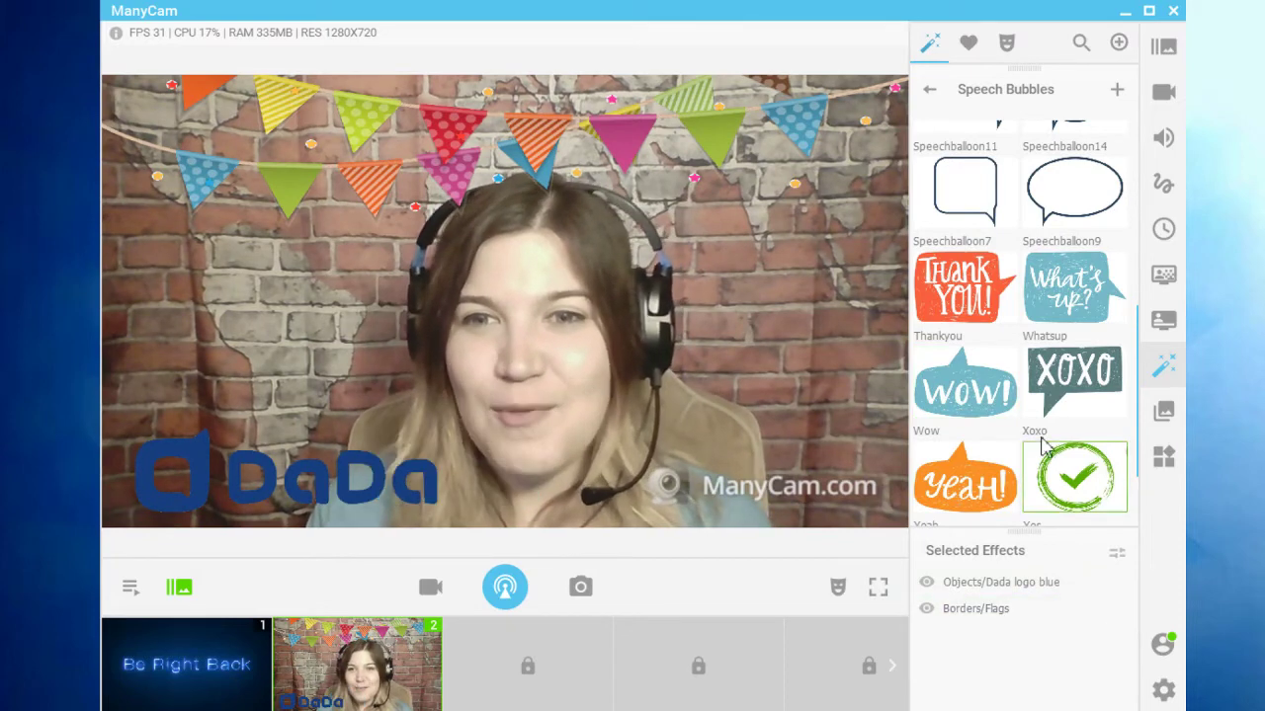
{"action": "scroll", "coordinate": [1030, 432], "scroll_direction": "down", "scroll_amount": 1}
{"action": "left_click", "coordinate": [996, 464]}
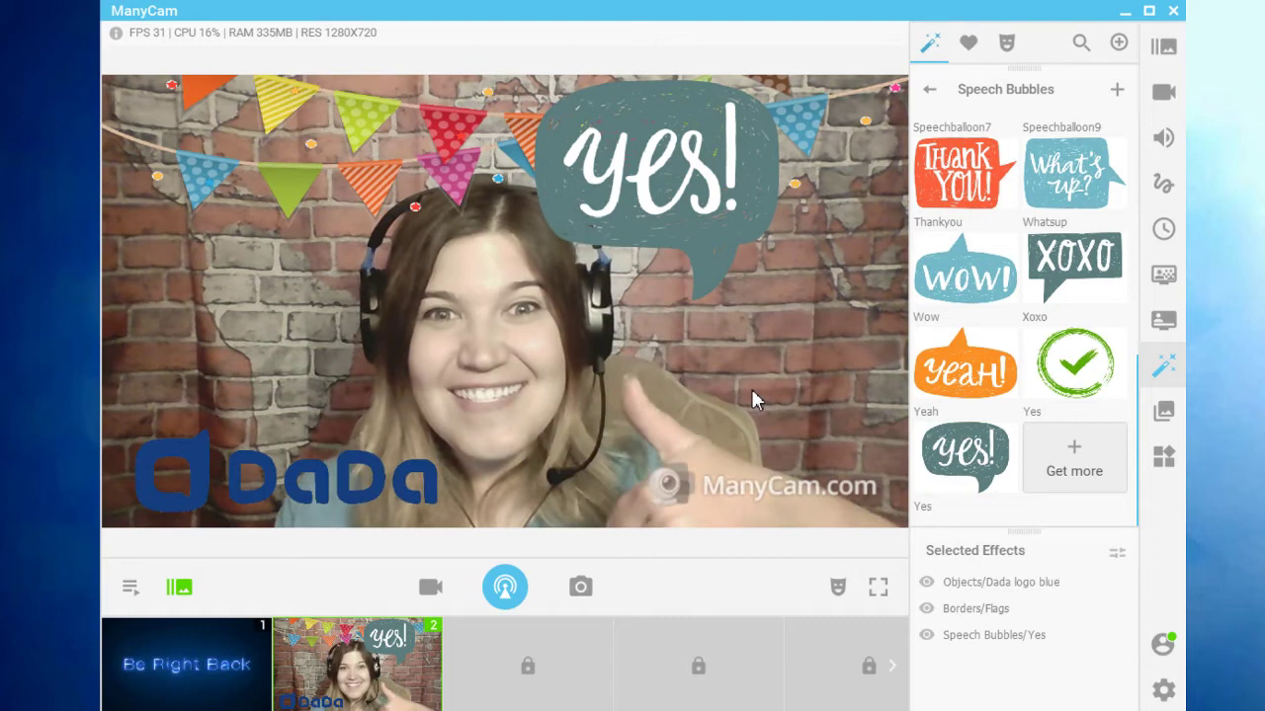
{"action": "left_click", "coordinate": [1114, 635]}
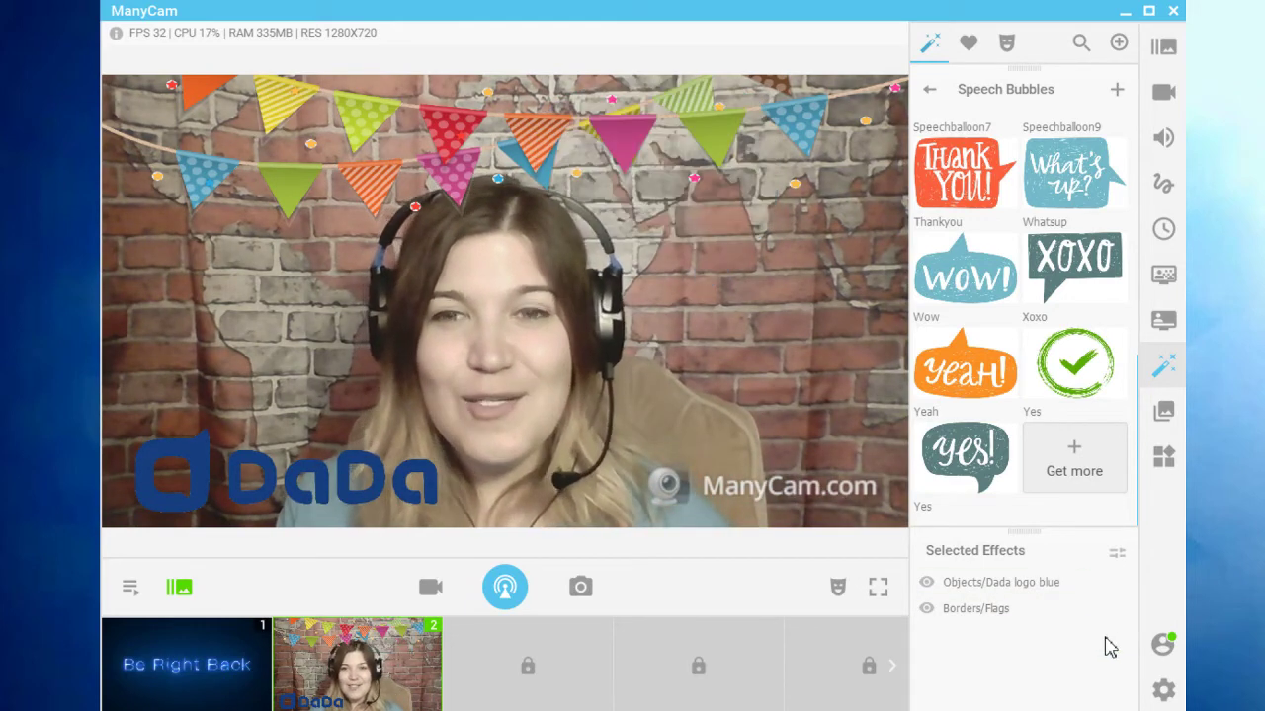